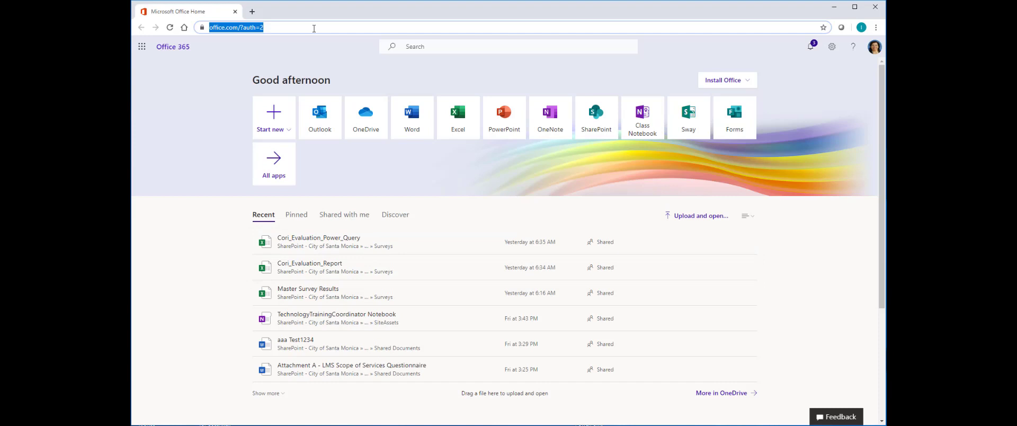
Go to office.com and open SharePoint from the Office 365 home page.
type("ice.com")
key("Return")
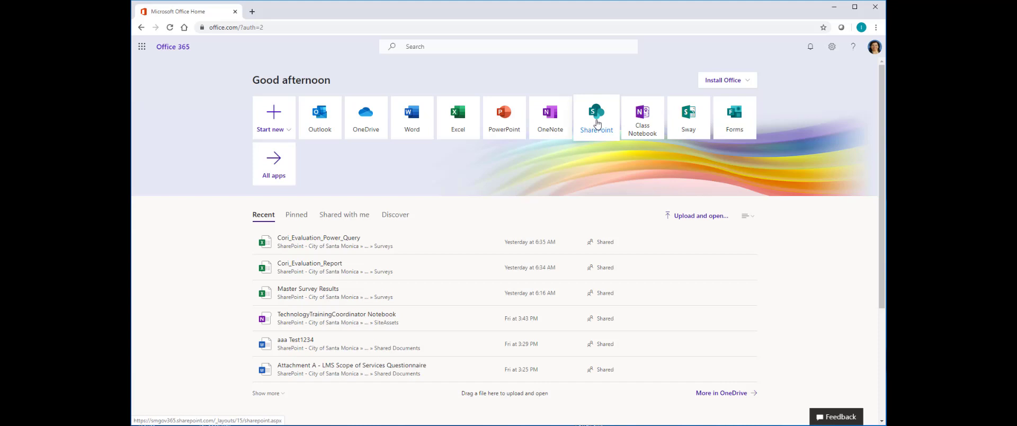
left_click(597, 124)
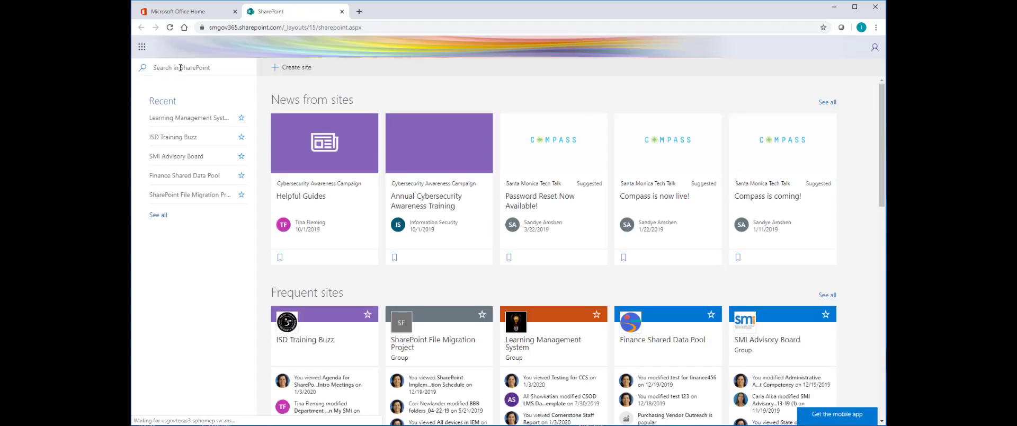
Search SharePoint for "public" and for "rent contr", and open the Santa Monica Rent Control Shared Data Pool site.
left_click(180, 67)
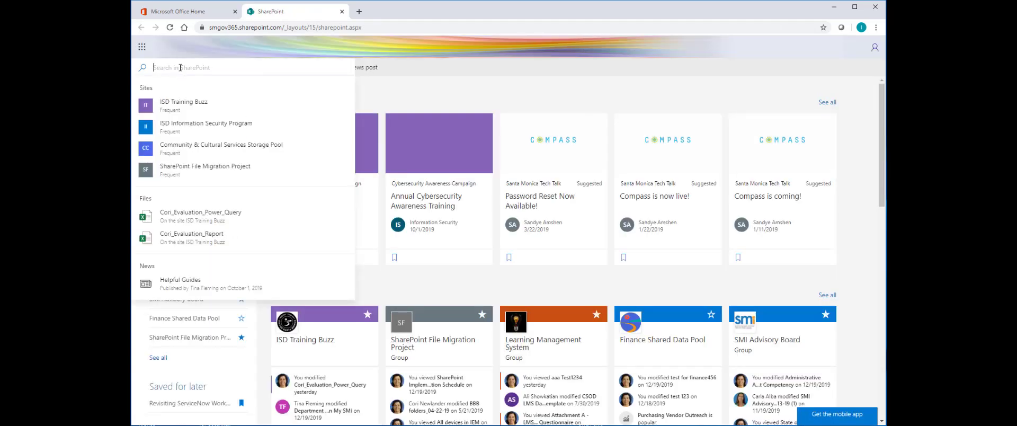
type("public")
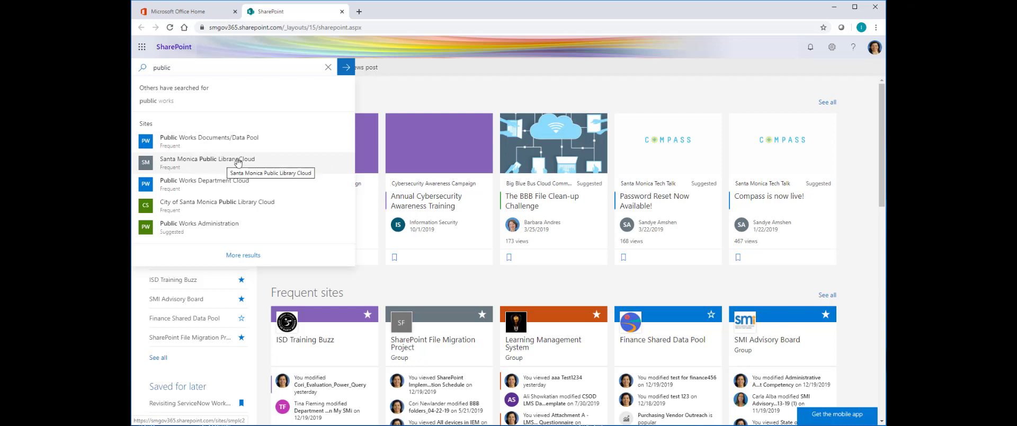
double_click(182, 62)
type("rent contr")
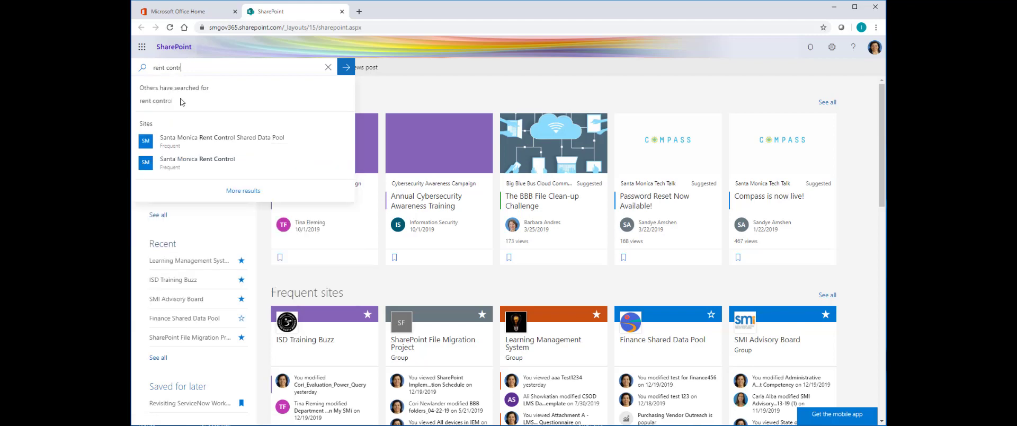
left_click(194, 141)
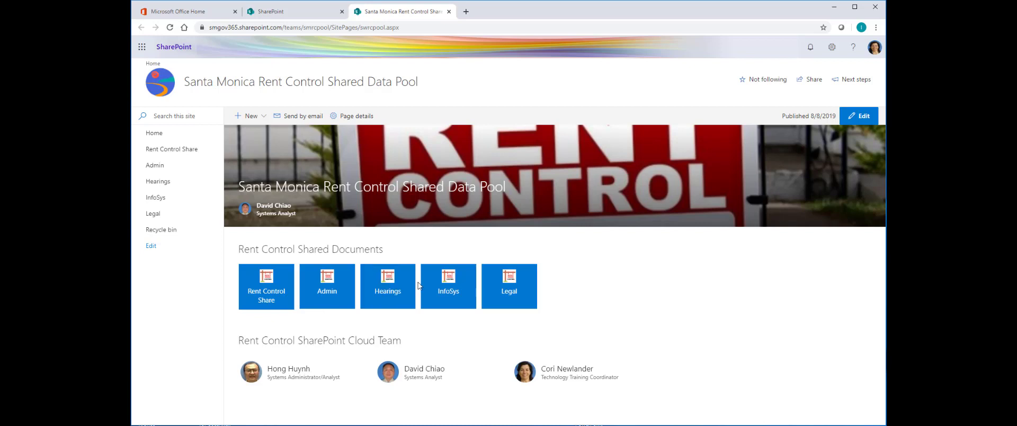
Delete Testing 98765.xlsx from the site's Admin library.
left_click(333, 289)
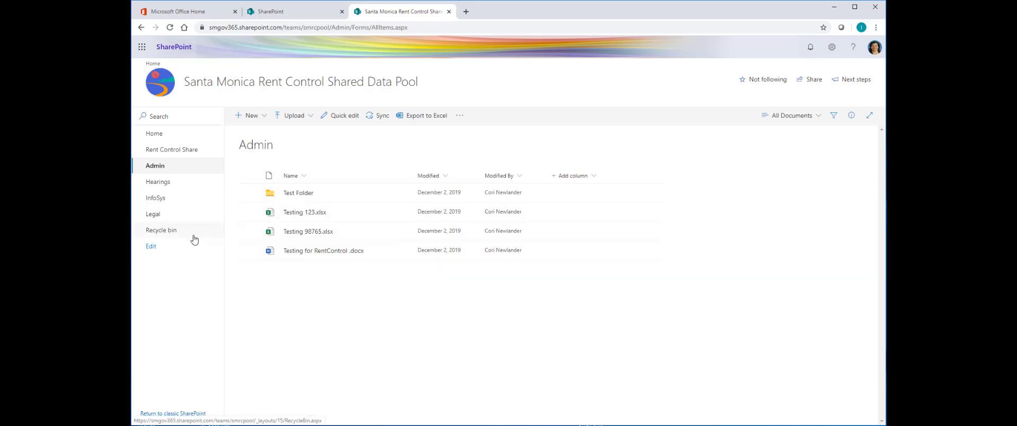
left_click(249, 231)
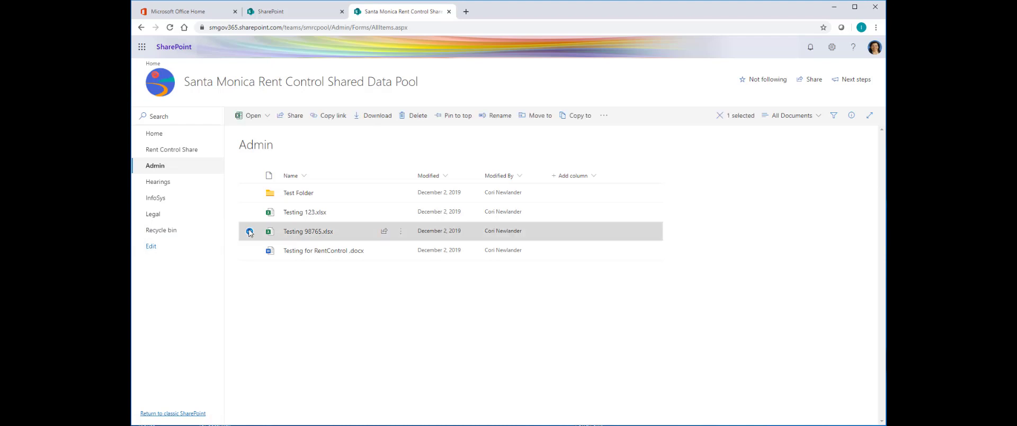
left_click(419, 117)
left_click(513, 256)
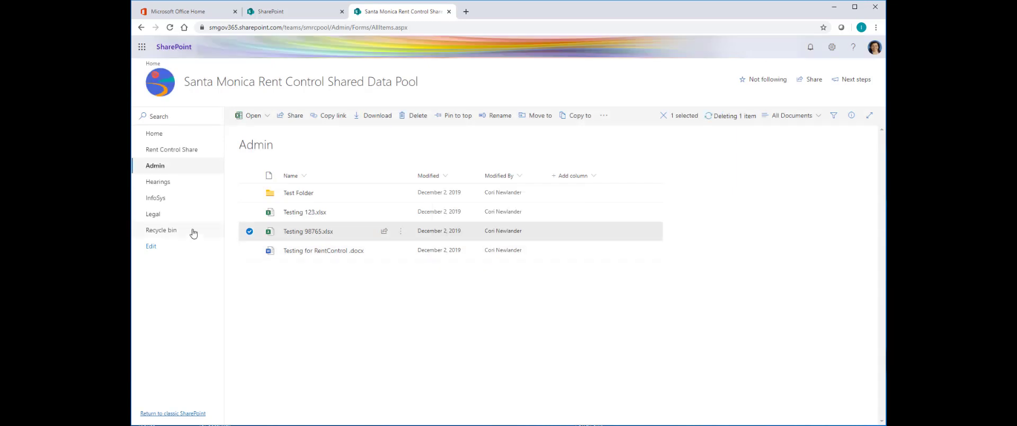
Restore Testing 98765.xlsx from the site's recycle bin.
left_click(195, 230)
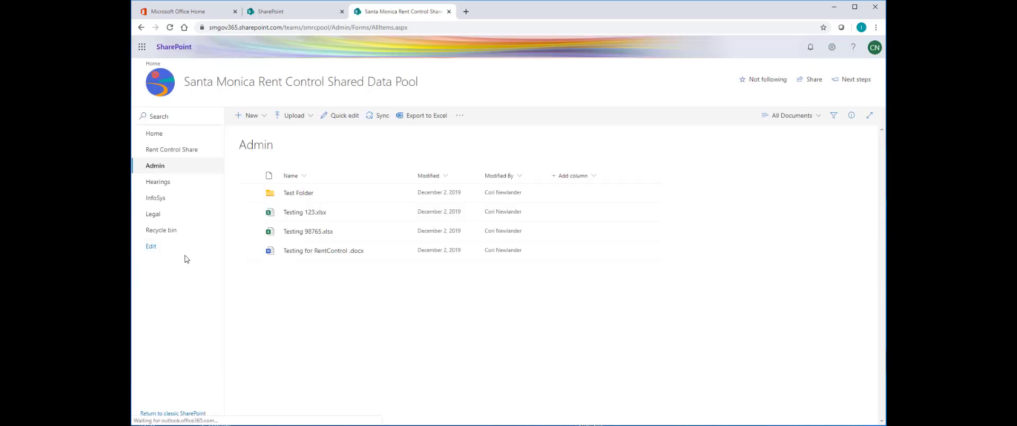
left_click(159, 235)
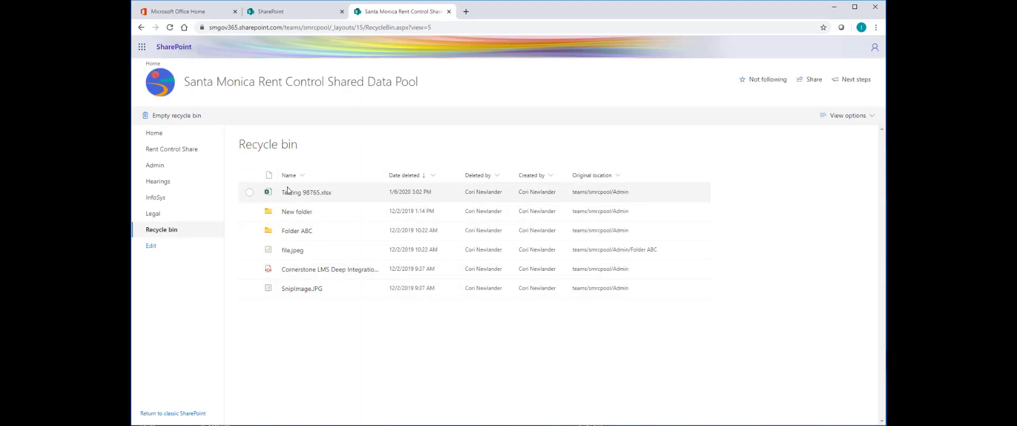
left_click(250, 193)
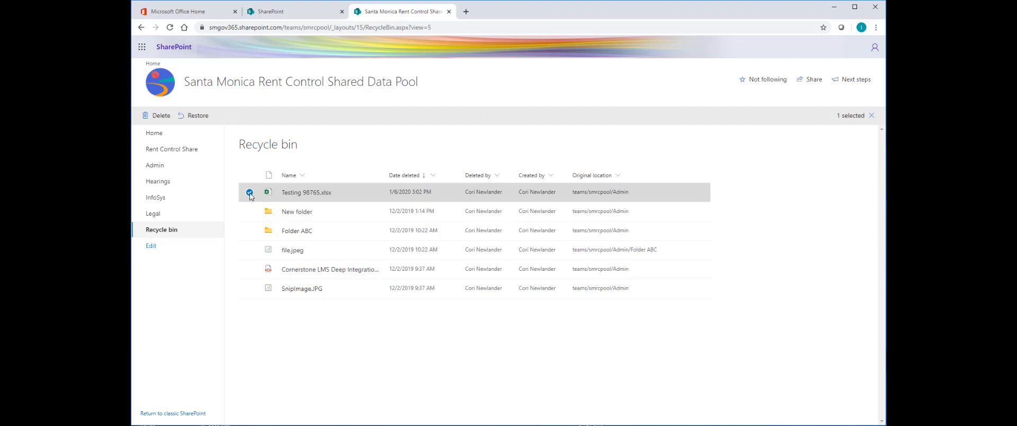
left_click(193, 118)
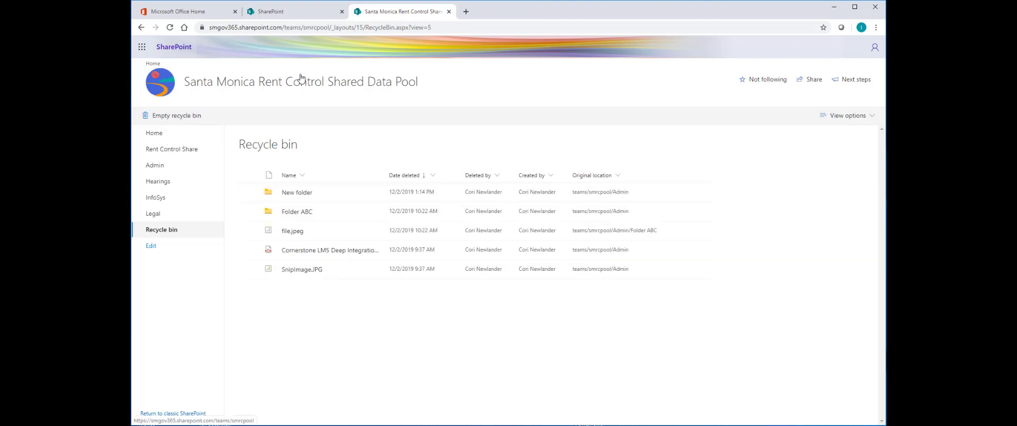
Return to the Admin library and sync it to the computer with Microsoft OneDrive.
left_click(323, 87)
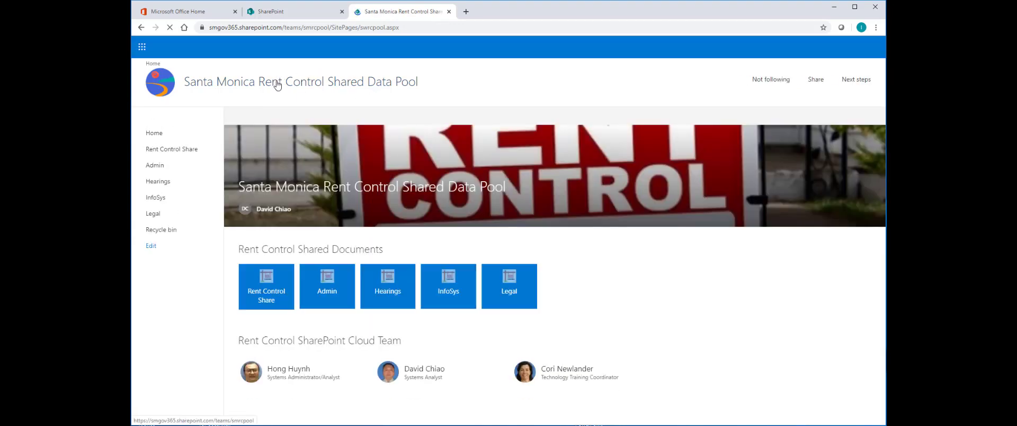
left_click(330, 284)
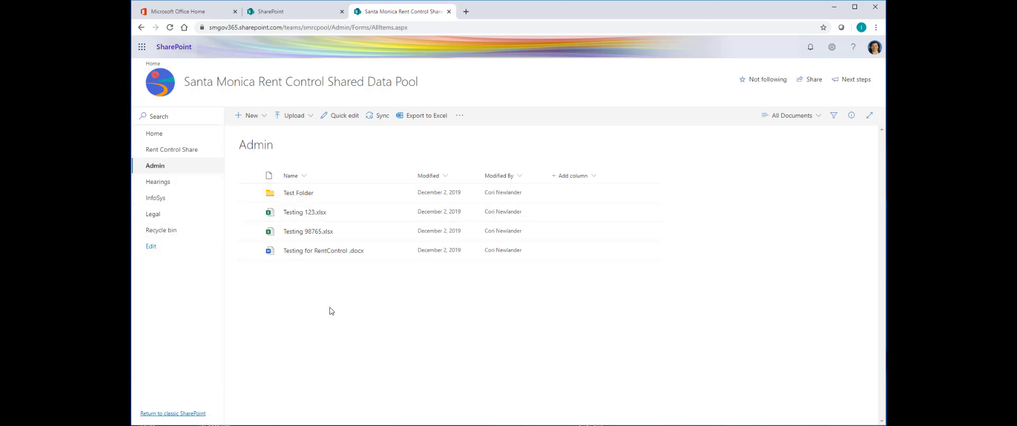
left_click(382, 119)
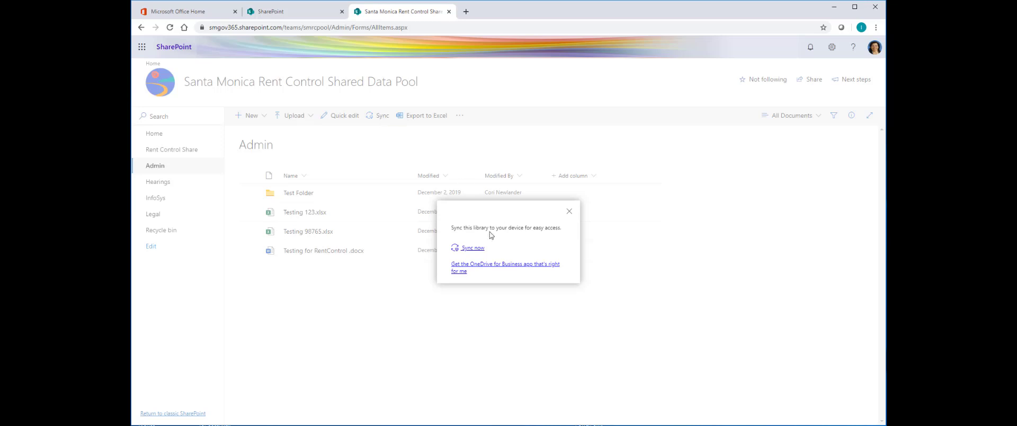
left_click(478, 249)
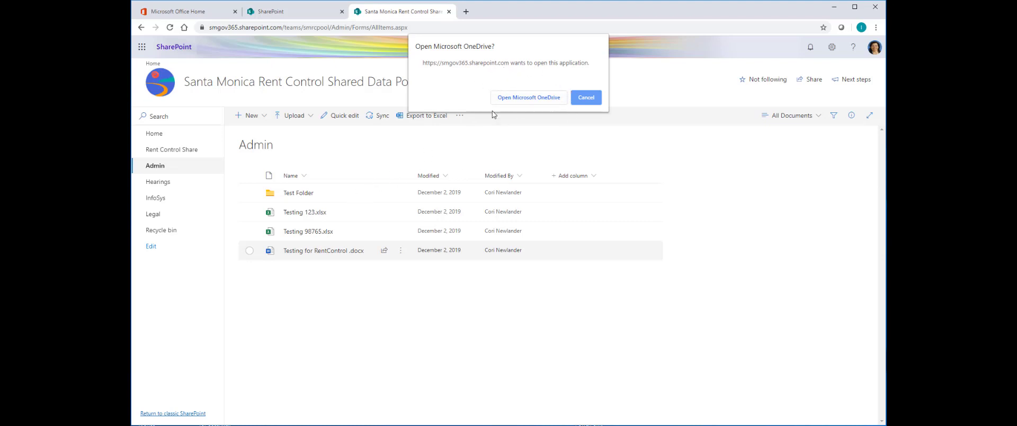
left_click(532, 99)
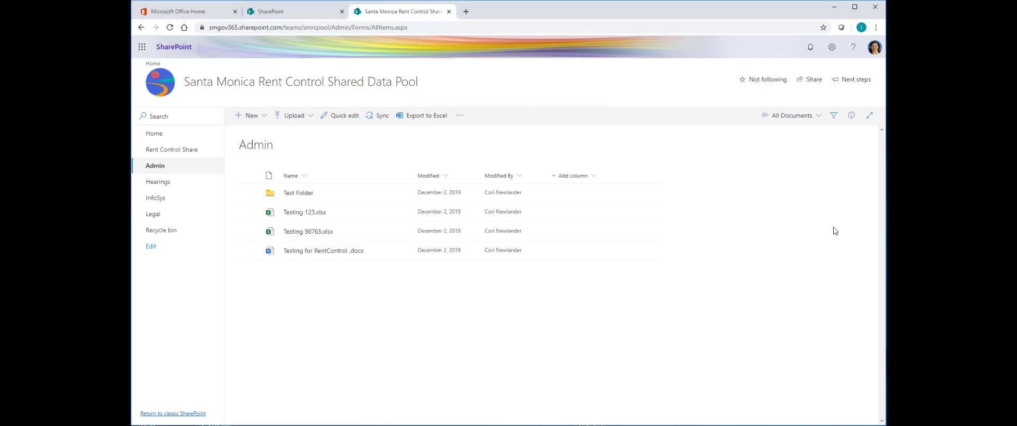
Switch to File Explorer and open the synced Santa Monica Rent Control Shared Data Pool - Admin folder.
key("super+e")
left_click_drag(512, 86, 414, 1)
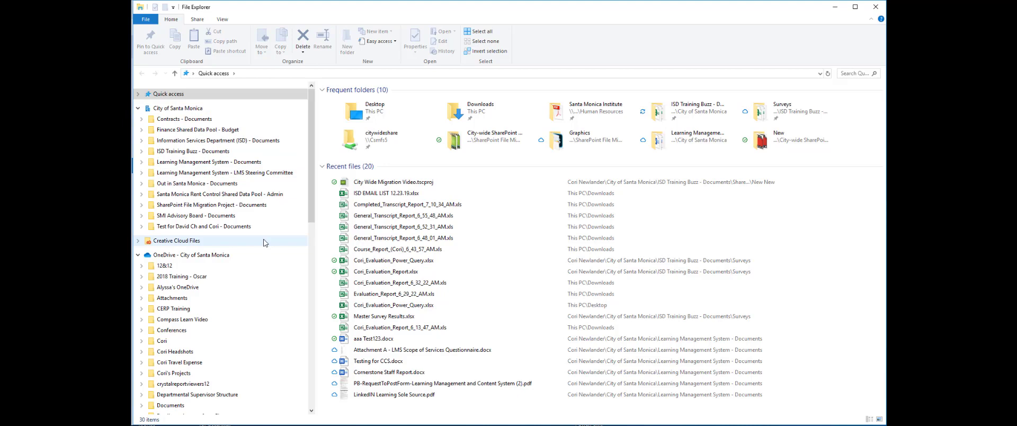
left_click(220, 196)
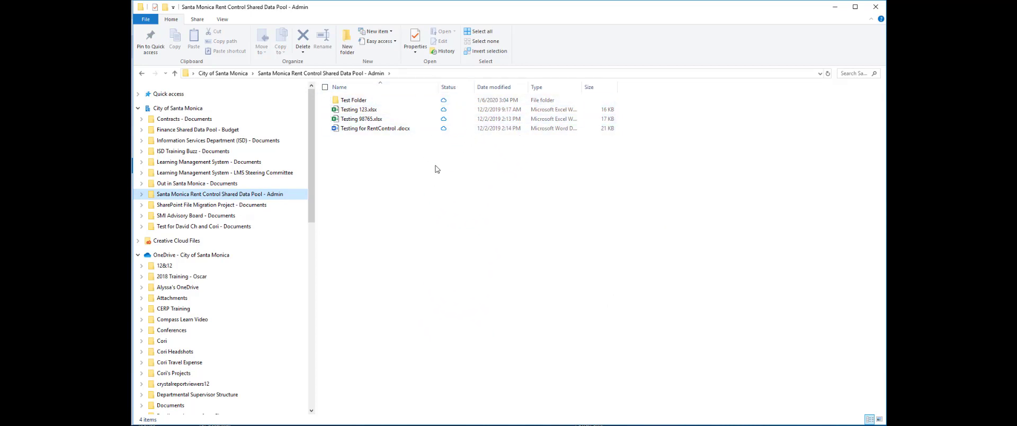
Set Testing 98765.xlsx to always keep on this device, and open Testing for RentControl .docx from the same folder in Word.
left_click(371, 119)
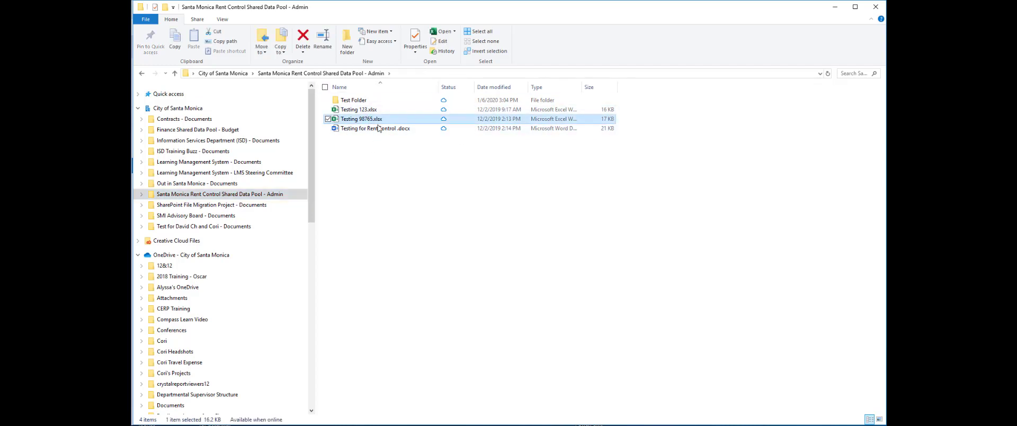
right_click(368, 121)
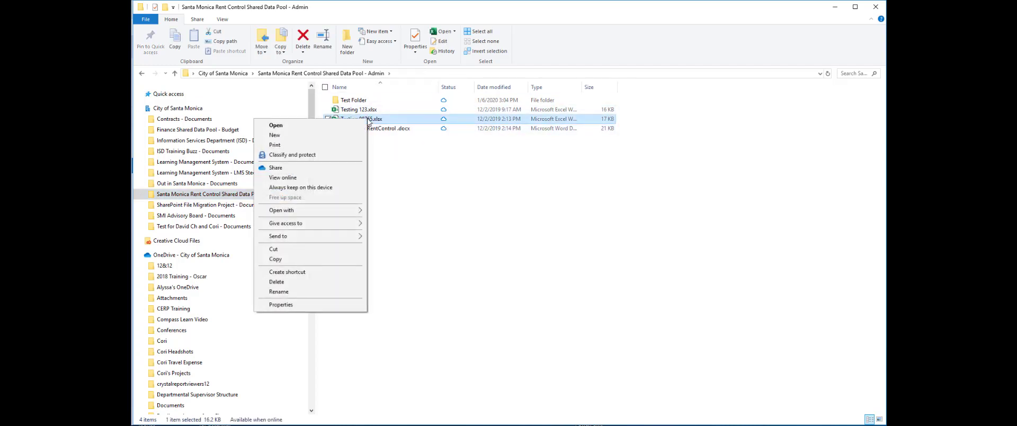
left_click(311, 189)
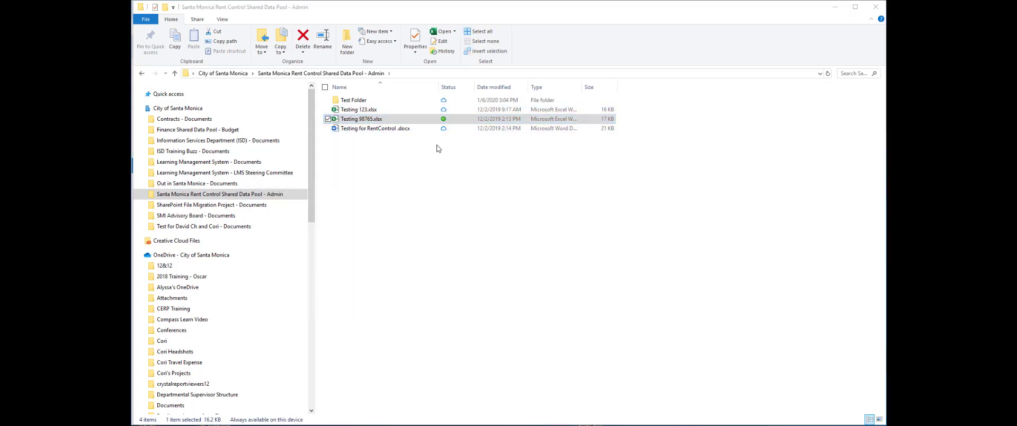
double_click(387, 130)
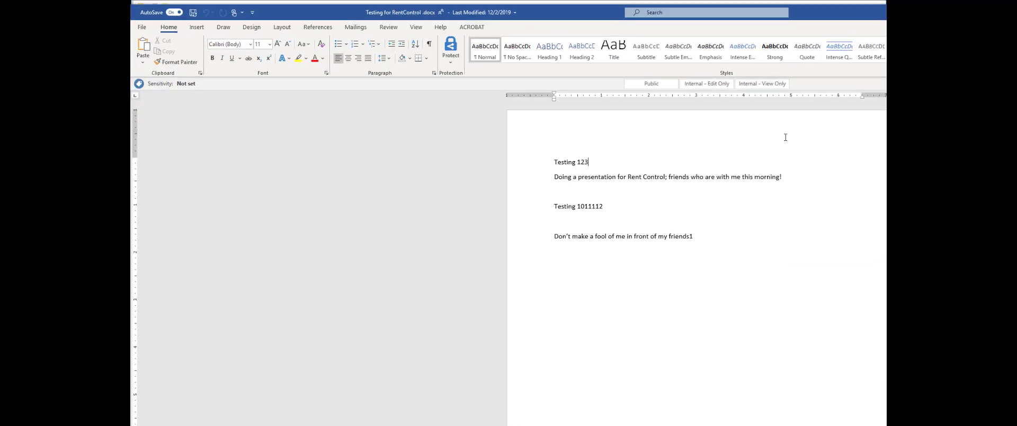
left_click(427, 3)
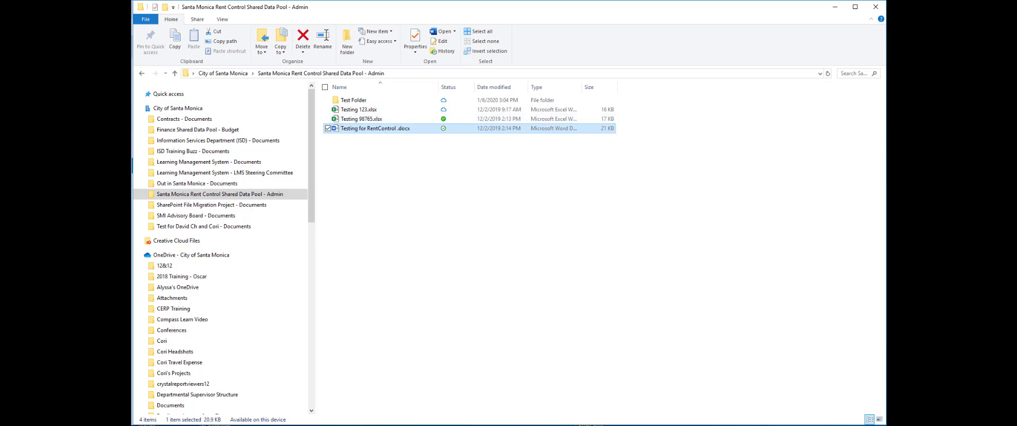
Switch to the browser beside File Explorer and delete Testing 98765.xlsx from the SharePoint Admin library.
key("alt+Tab")
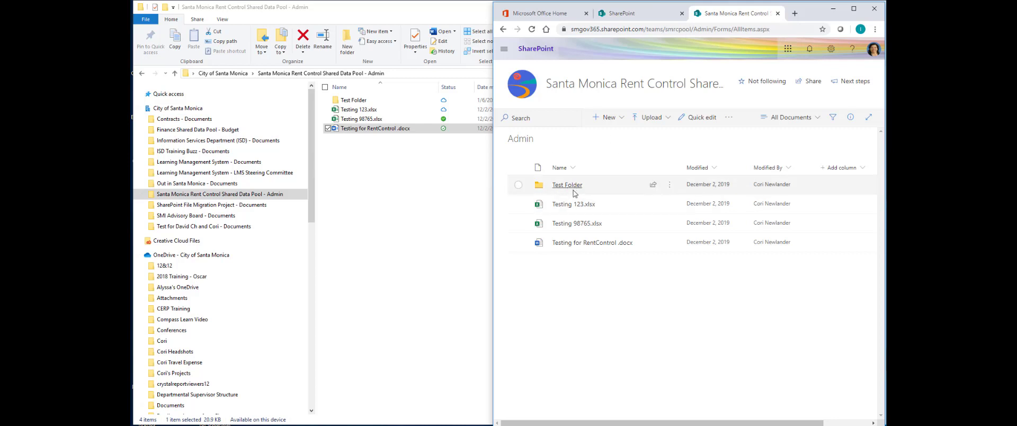
left_click(520, 224)
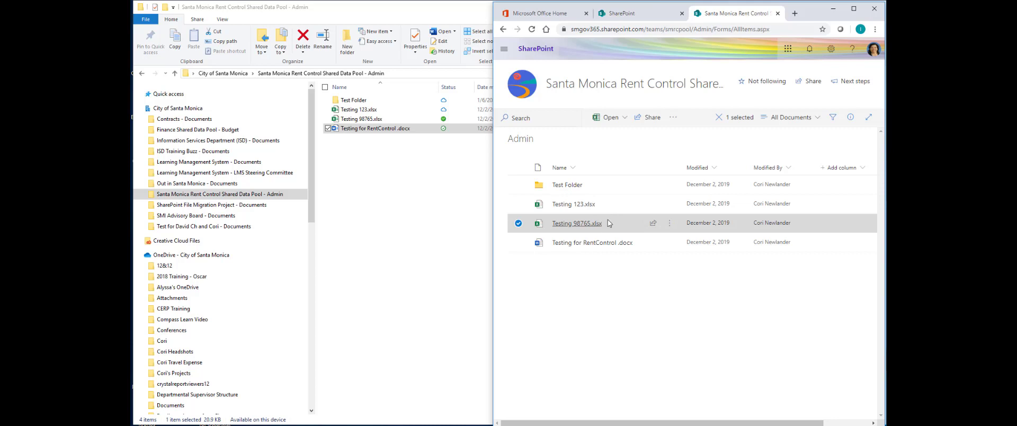
mouse_move(610, 222)
key("Delete")
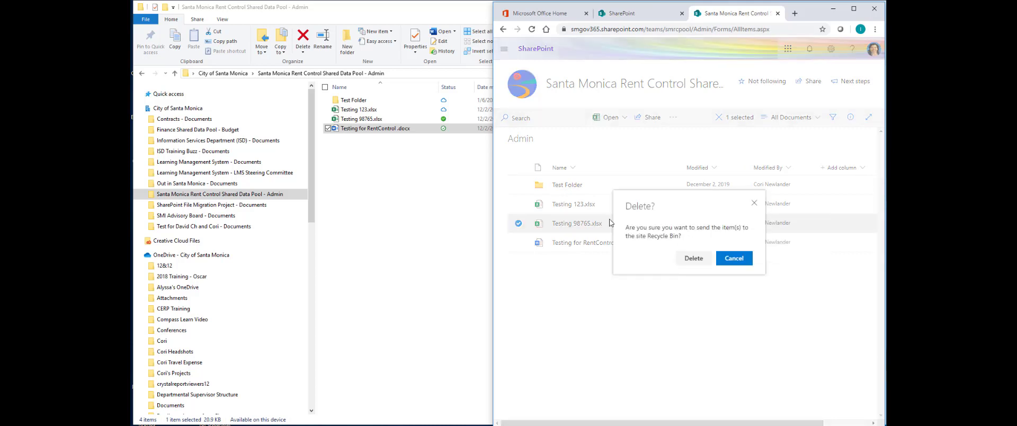
left_click(694, 259)
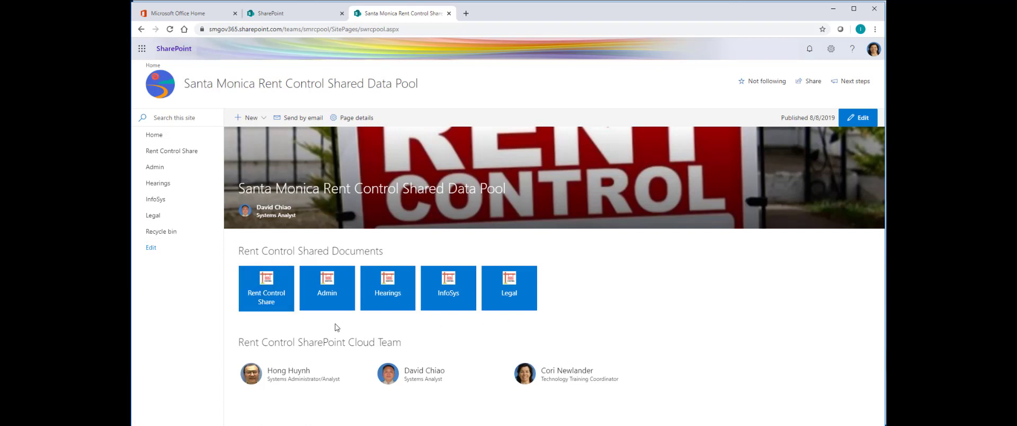
View the Hearings library from the site's home page and return to the home page.
left_click(385, 286)
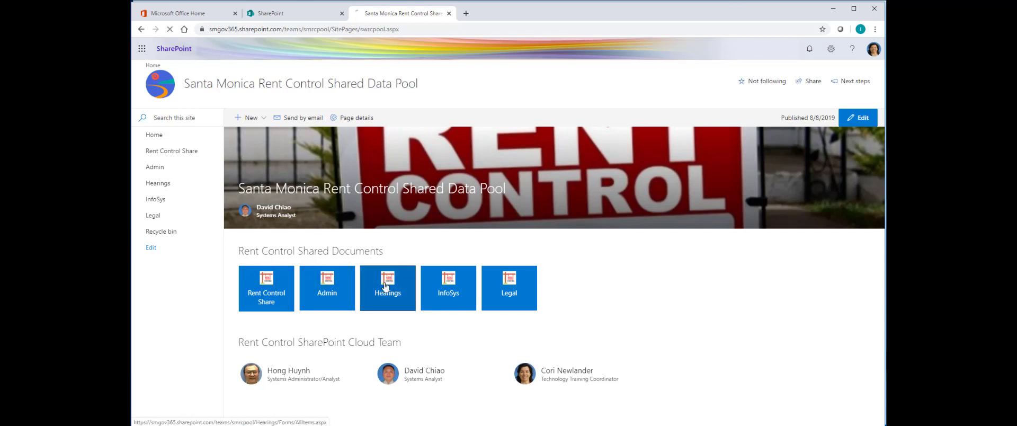
left_click(154, 136)
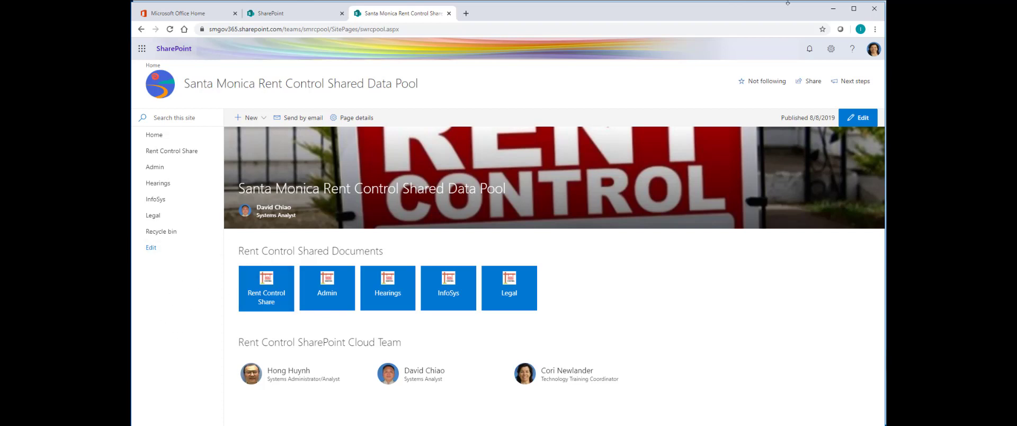
Switch to the open document in Word and rename the file as Testing for RentControl123.
left_click(833, 9)
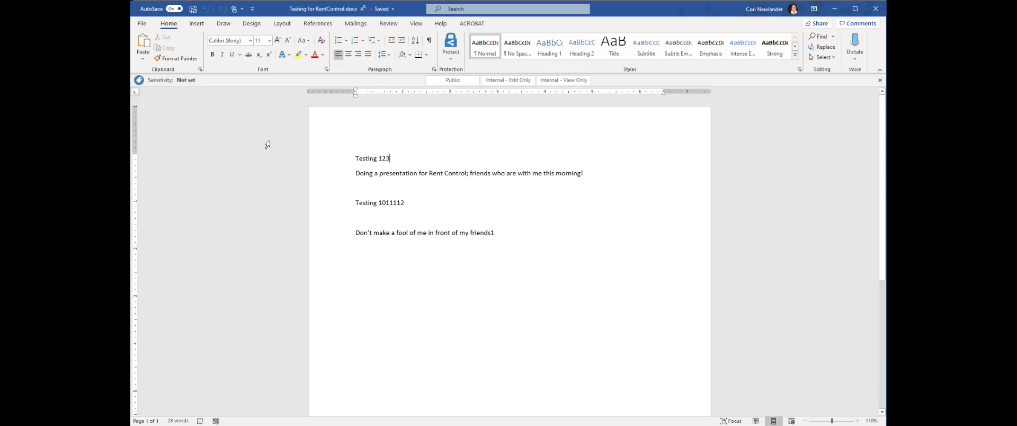
left_click(346, 9)
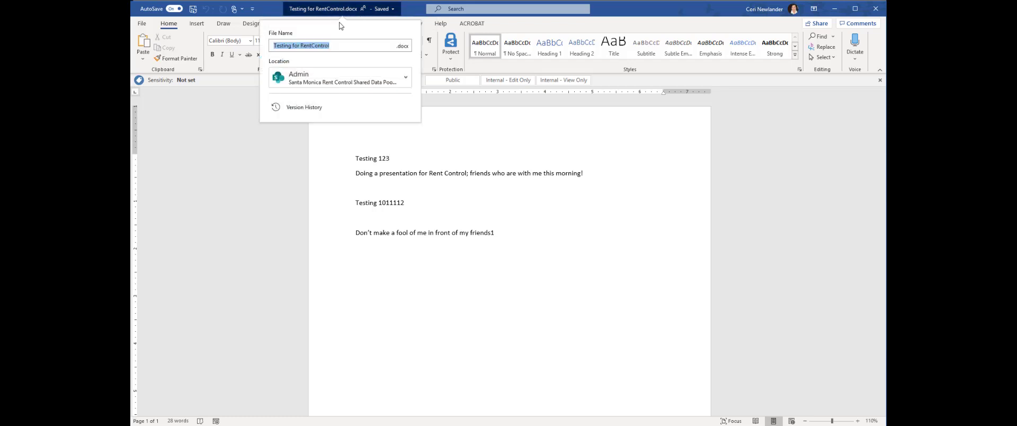
left_click(352, 45)
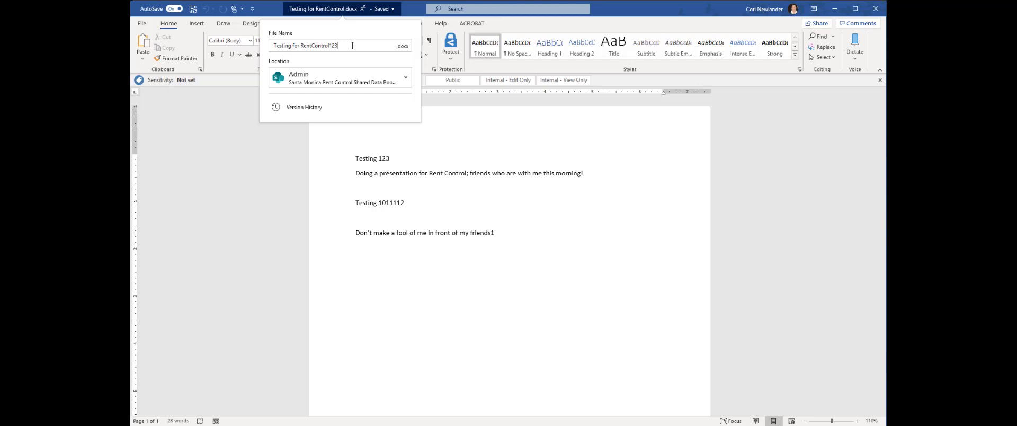
key("Return")
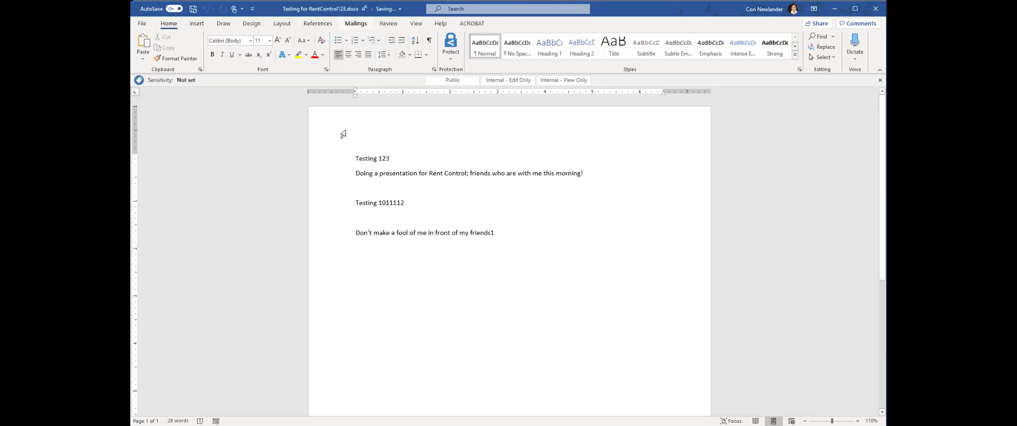
Check the renamed document in the synced Admin folder and in the SharePoint Admin library, and return to Word.
key("alt+Tab")
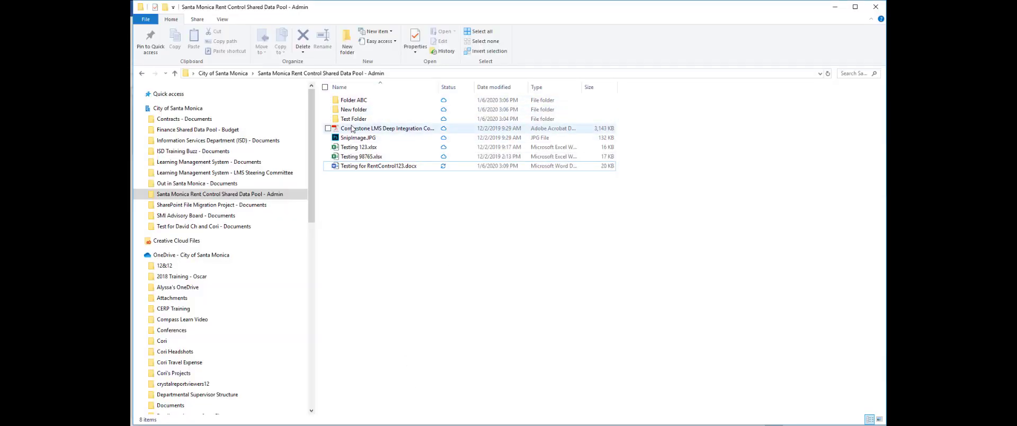
key("alt+Tab")
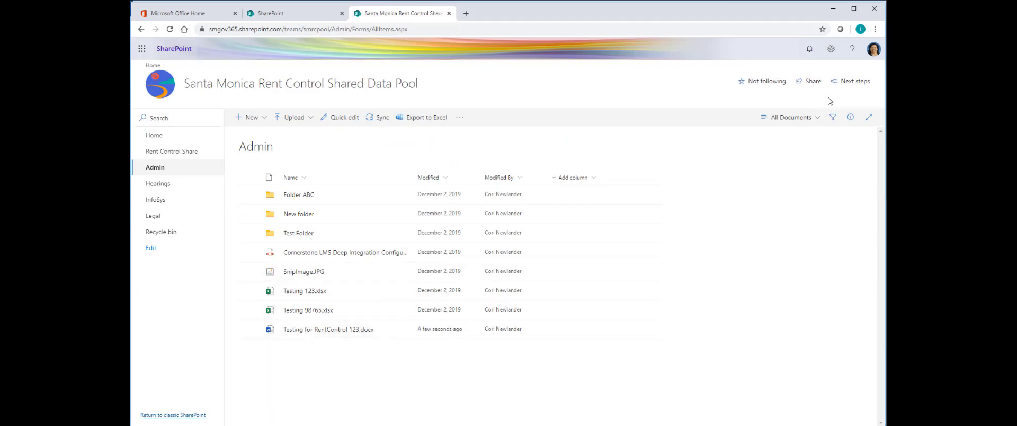
left_click(833, 9)
left_click(833, 9)
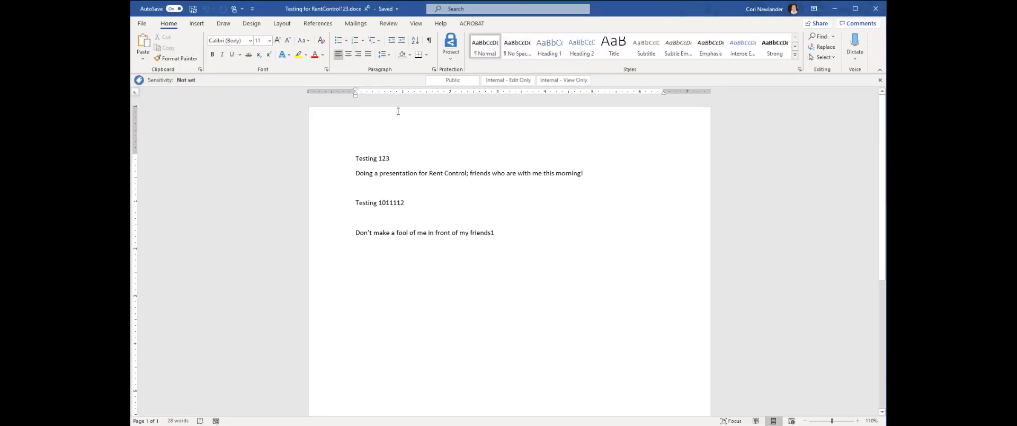
Show the document's version history and open the version from December 02, 2019, 9:15 AM.
left_click(374, 9)
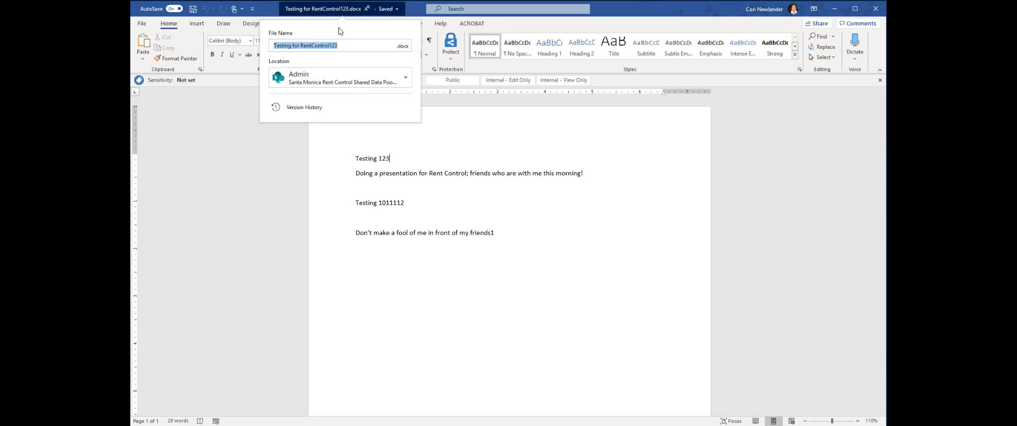
left_click(325, 14)
left_click(325, 14)
left_click(304, 108)
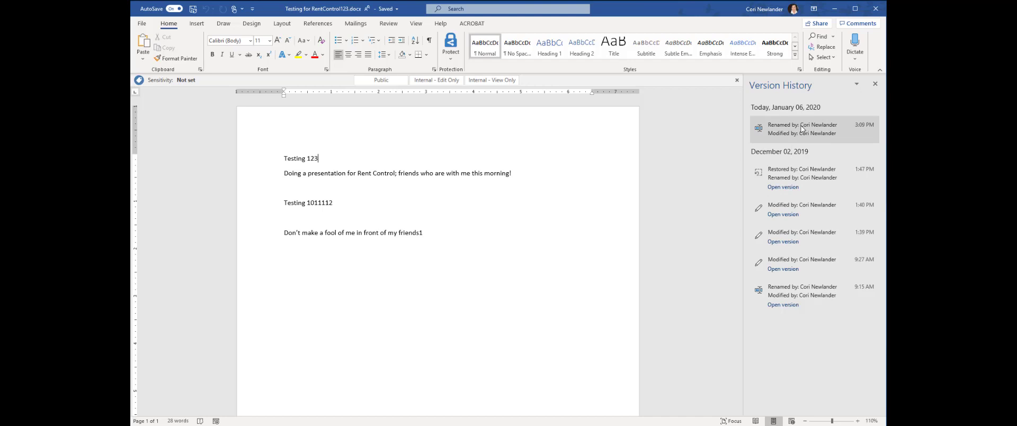
left_click(793, 272)
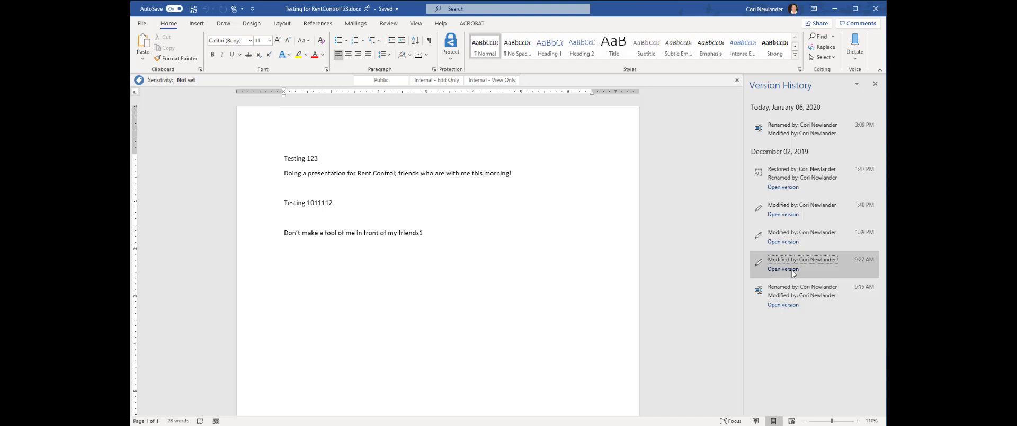
left_click(784, 305)
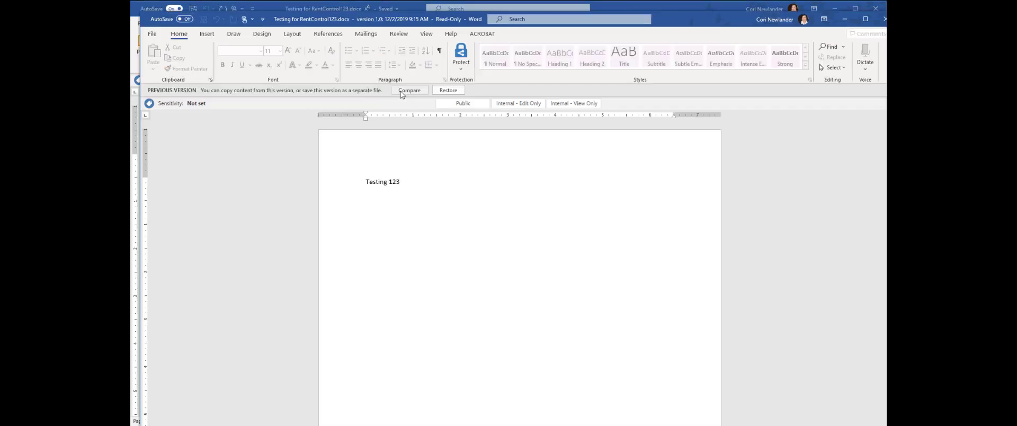
Compare the old version with the current document, then discard the comparison without saving and close the old version.
left_click(409, 91)
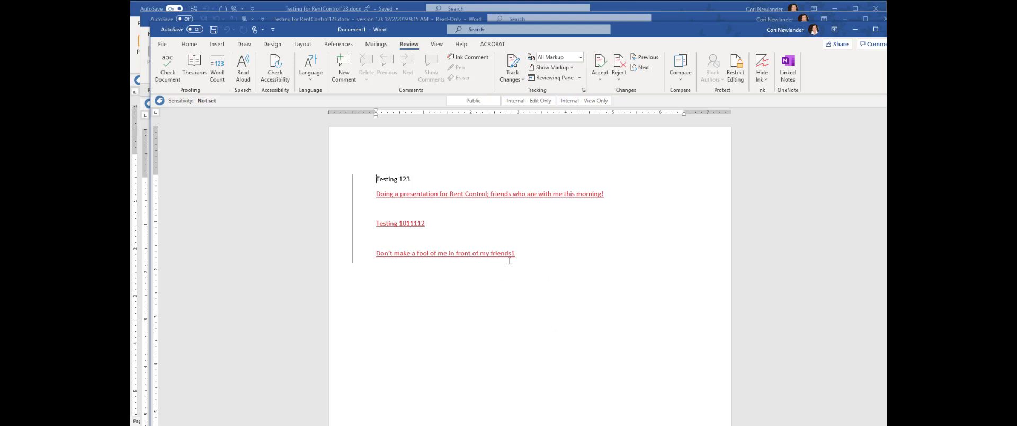
left_click(518, 81)
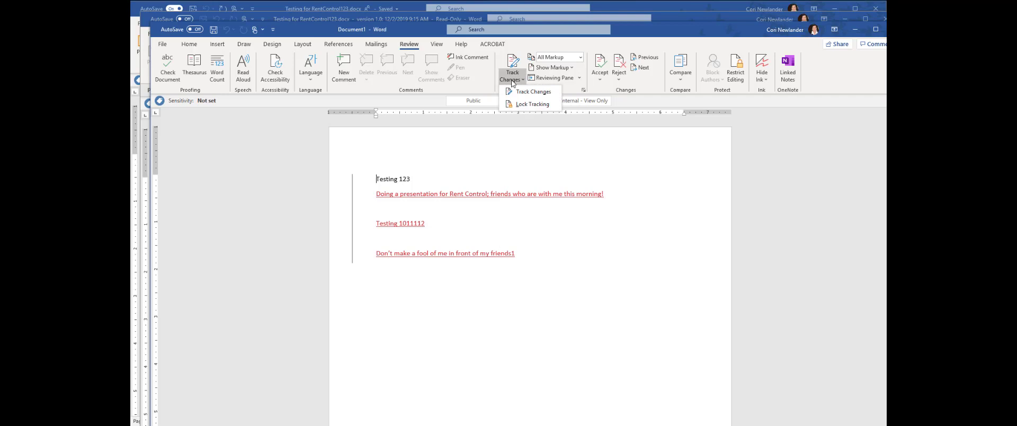
left_click(567, 270)
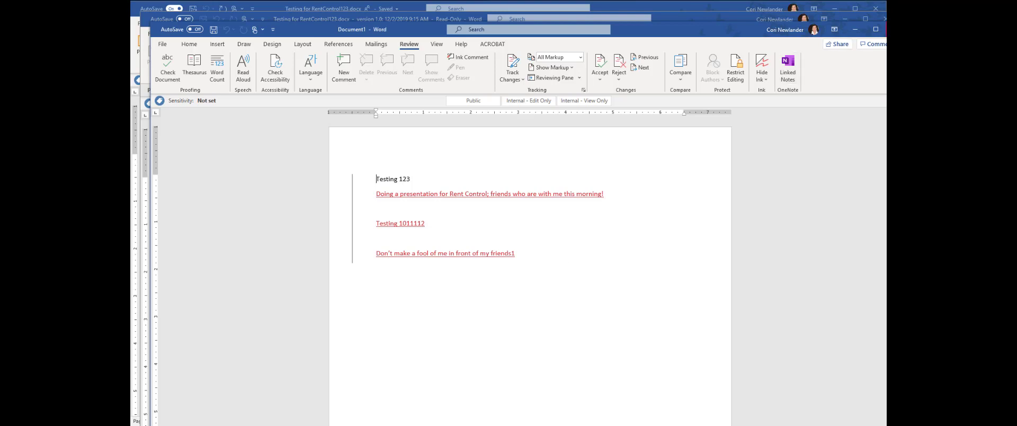
left_click(886, 29)
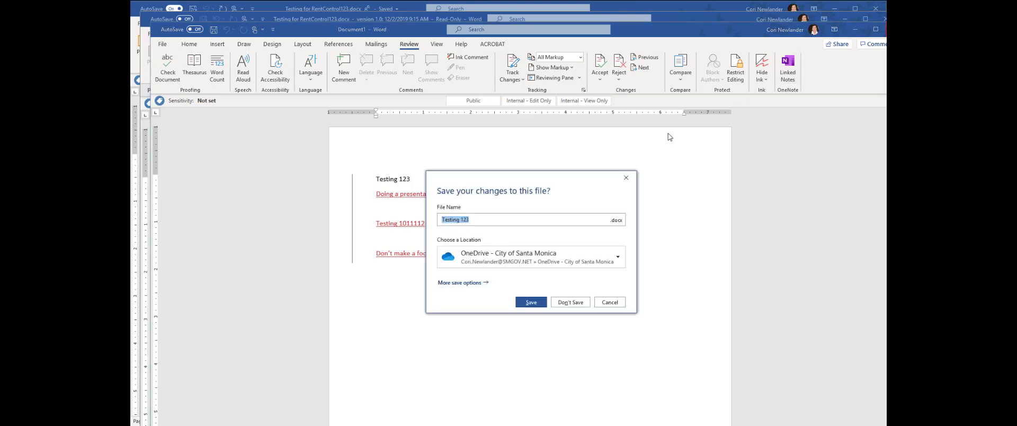
left_click(569, 302)
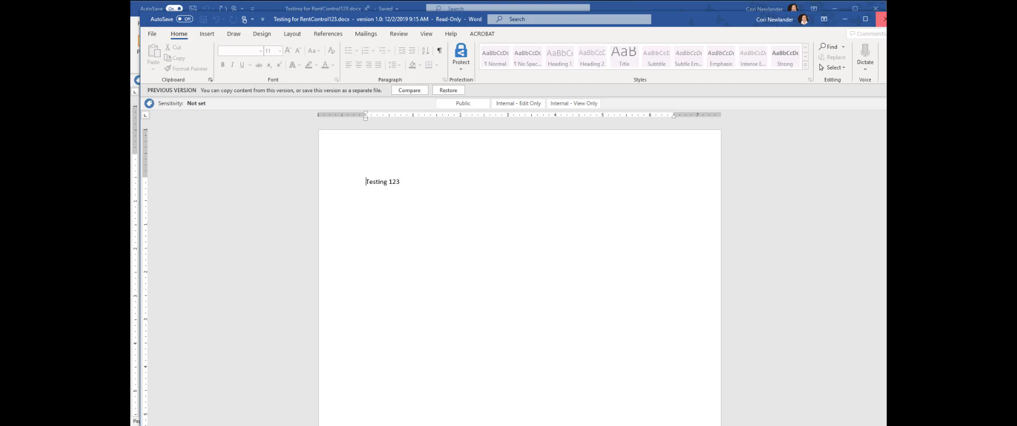
left_click(885, 19)
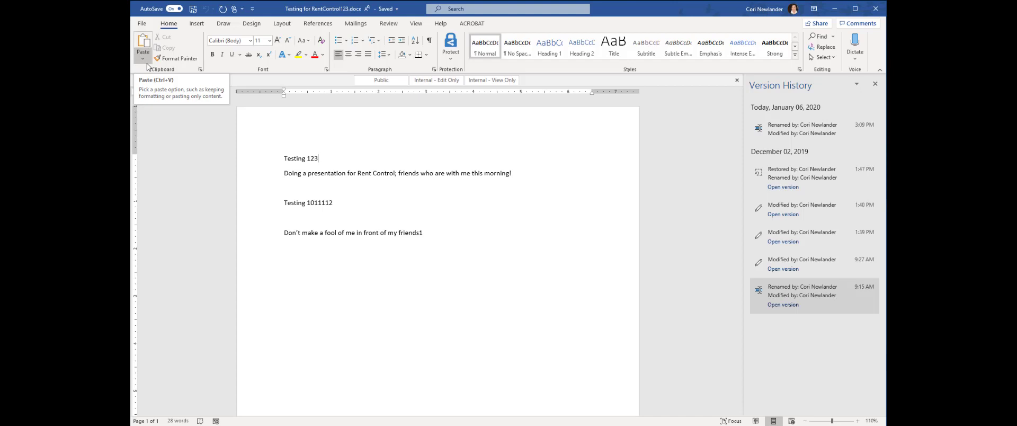
Add the line "Khgfcuy f;lk;jjkghkfyttudr" below the last paragraph of the document, leaving AutoSave on.
key("Return")
key("Return")
type("Khgfcuy f;lk;jjkghkfyttudr")
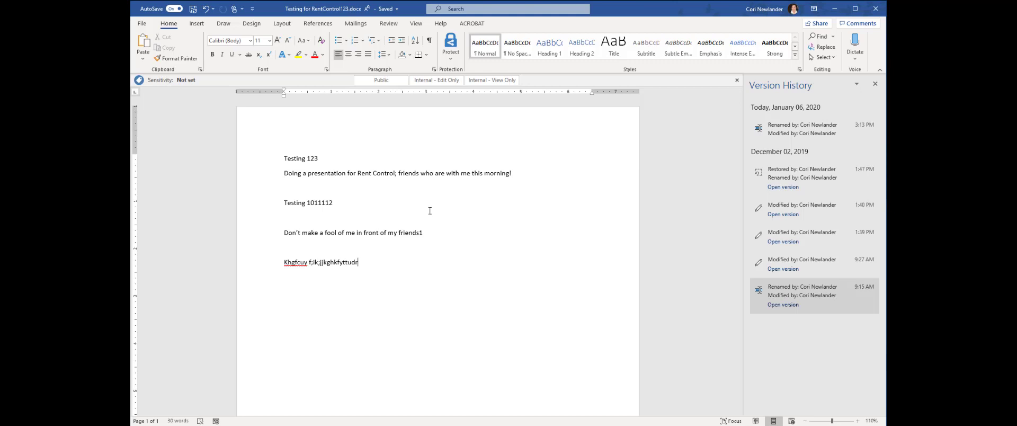
left_click(171, 8)
left_click(173, 9)
left_click(171, 9)
Switch to the browser, open Testing for RentControl 123.docx from the Admin library, and arrange it side by side with desktop Word.
left_click_drag(885, 210, 452, 205)
left_click(331, 425)
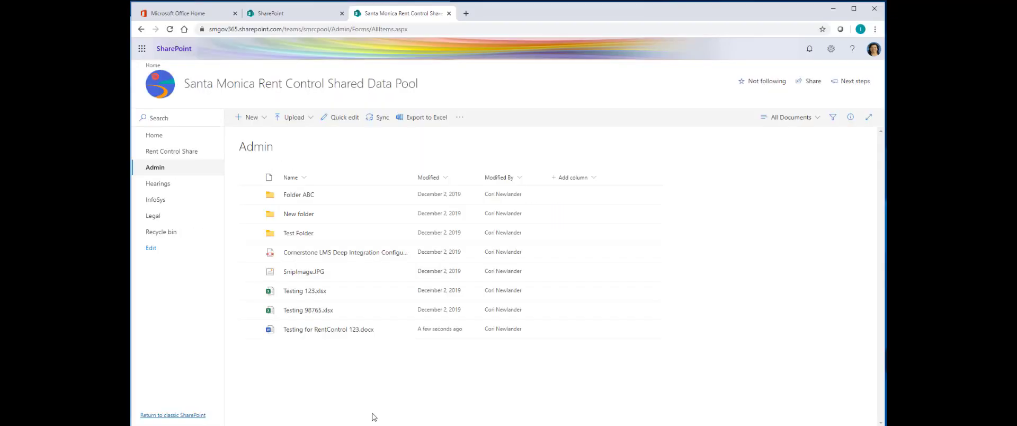
left_click(320, 329)
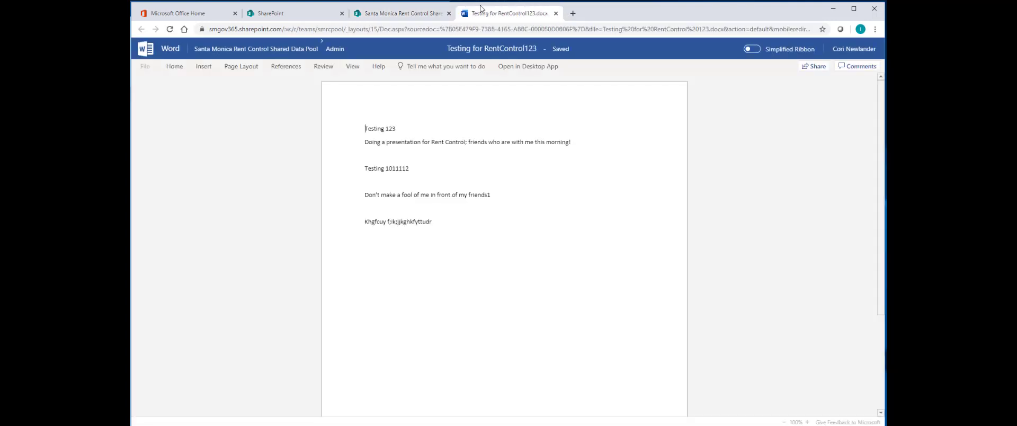
left_click_drag(434, 25, 512, 27)
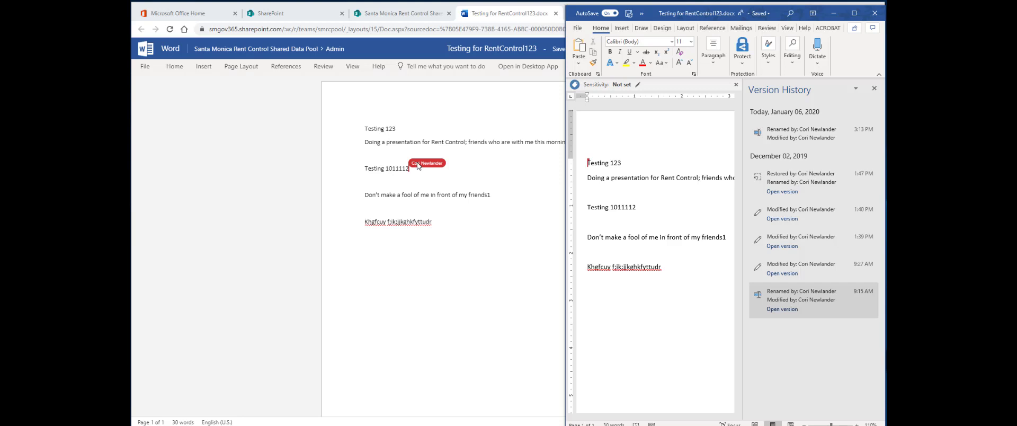
Add the lines "jhgkhgfkyfkuyfkuyfghfkuyuytuytuky" and "ljhguituyghjghhgghghhggh" at the end of the document in Word for the web.
left_click(450, 226)
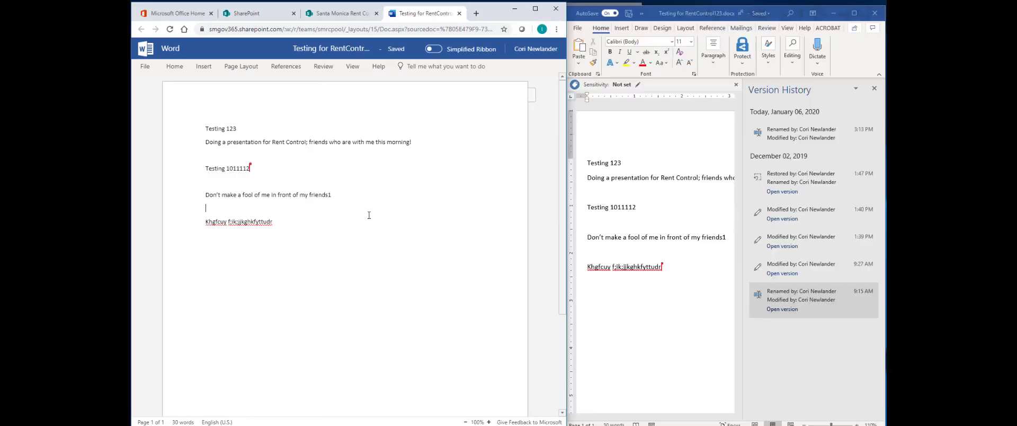
key("Return")
key("Return")
key("Return")
type("jhgkhgfkyfkuyfkuyfghfkuyuytuytuky")
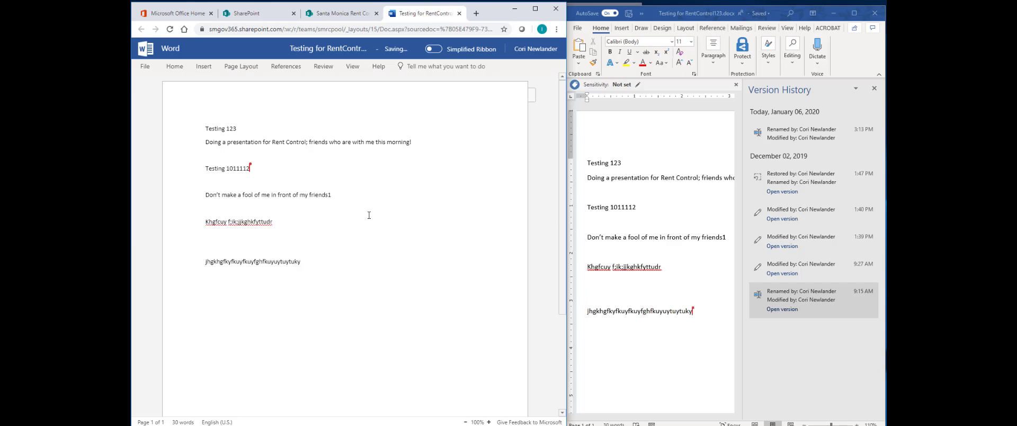
key("Return")
type("ljhguituyghjghhgghghhggh")
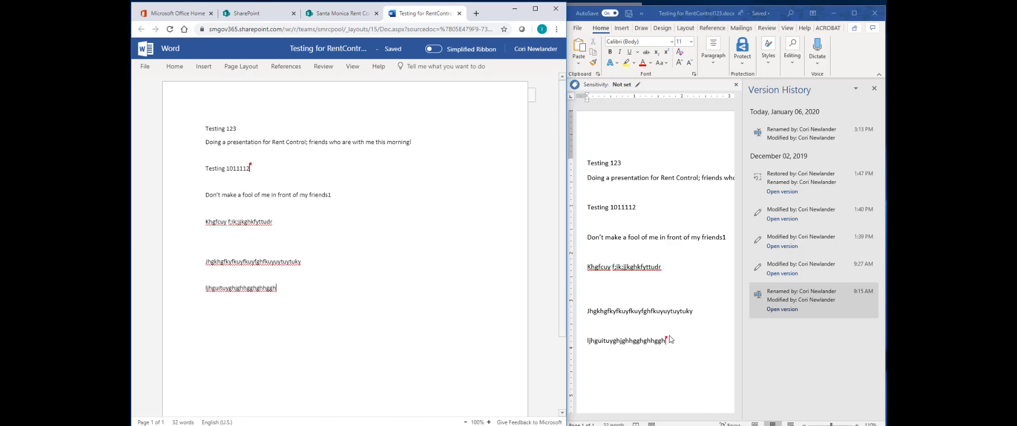
Refresh the version history in desktop Word by closing and reopening it, and move the window flush with the screen's upper edge.
left_click(295, 261)
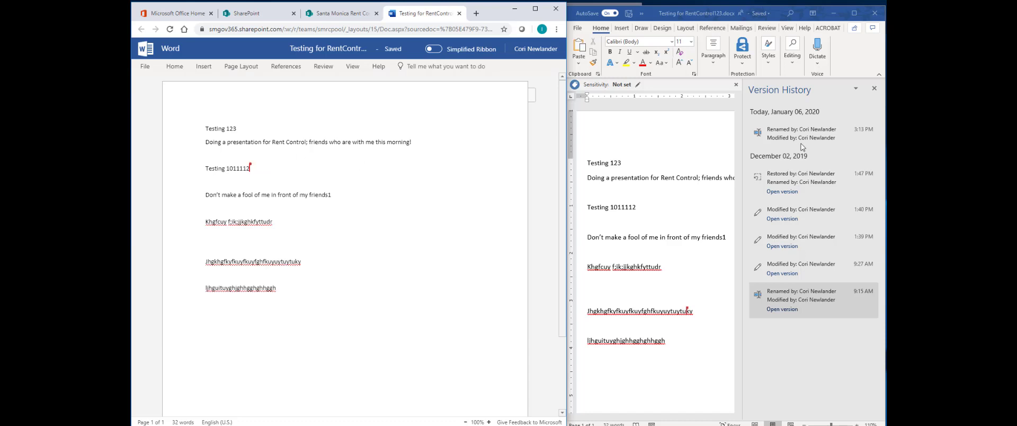
left_click(517, 206)
left_click(875, 89)
left_click(875, 89)
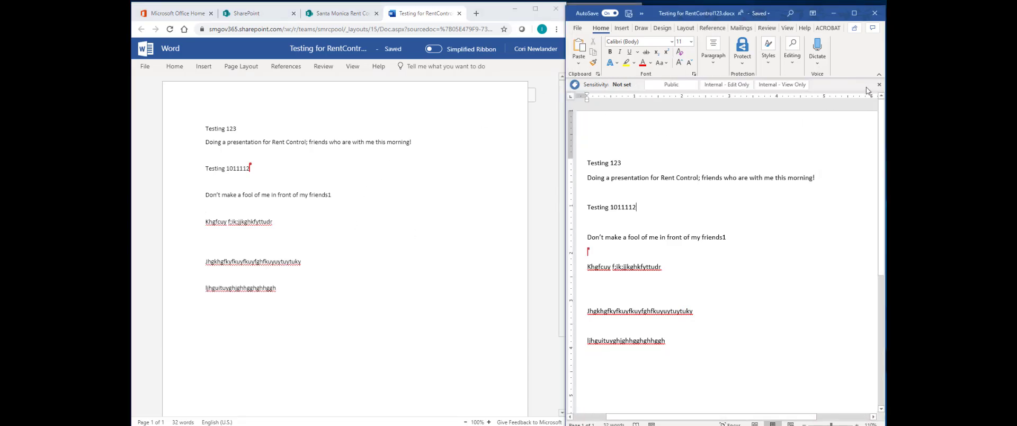
left_click(689, 14)
left_click(683, 113)
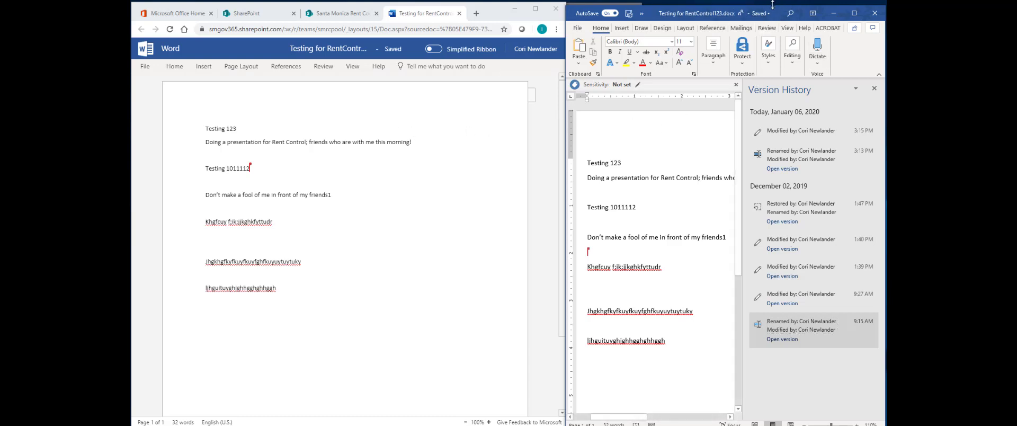
left_click_drag(773, 5, 773, 1)
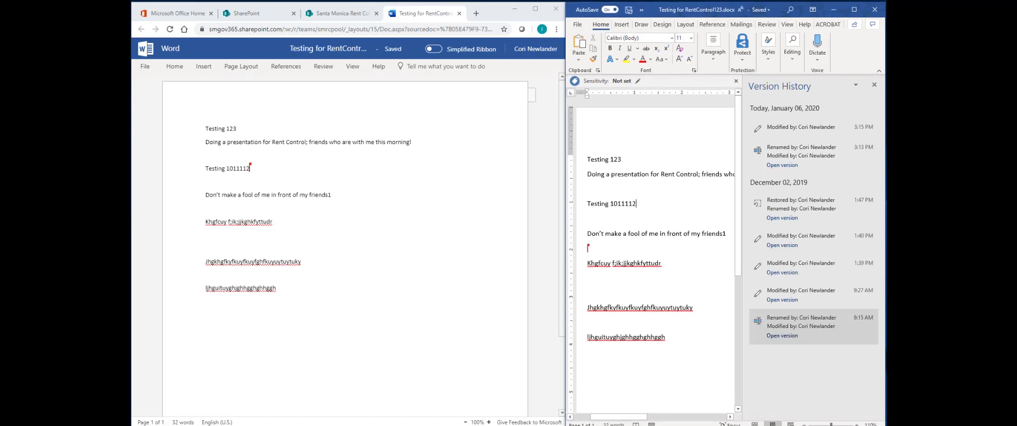
Check the document's sync status in File Explorer, then reload the SharePoint Admin library in the browser by way of the site's home page.
left_click(454, 425)
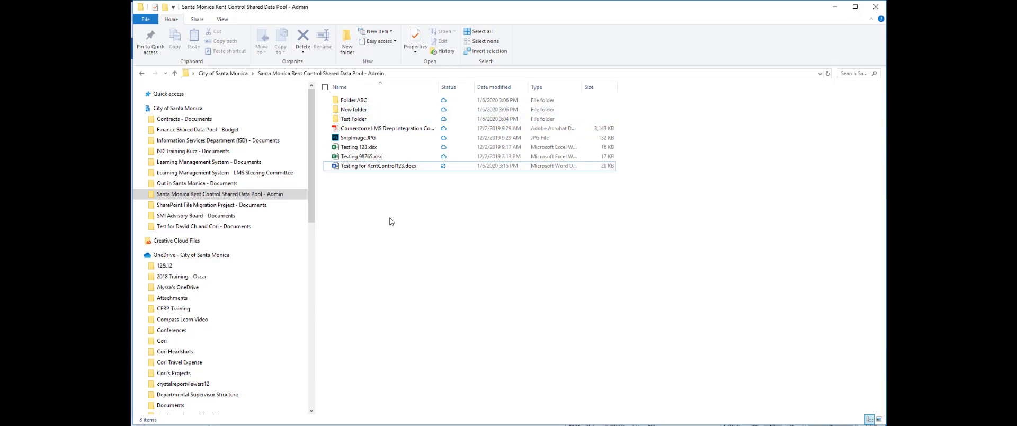
left_click(834, 7)
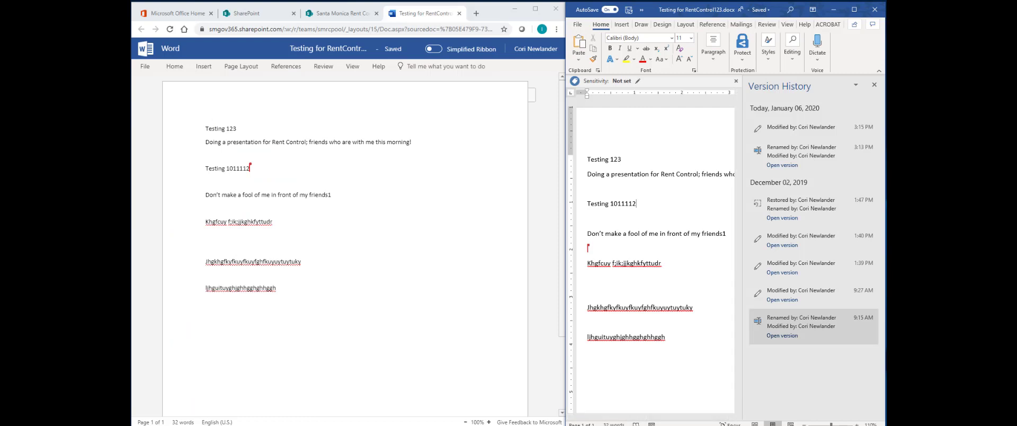
left_click(330, 11)
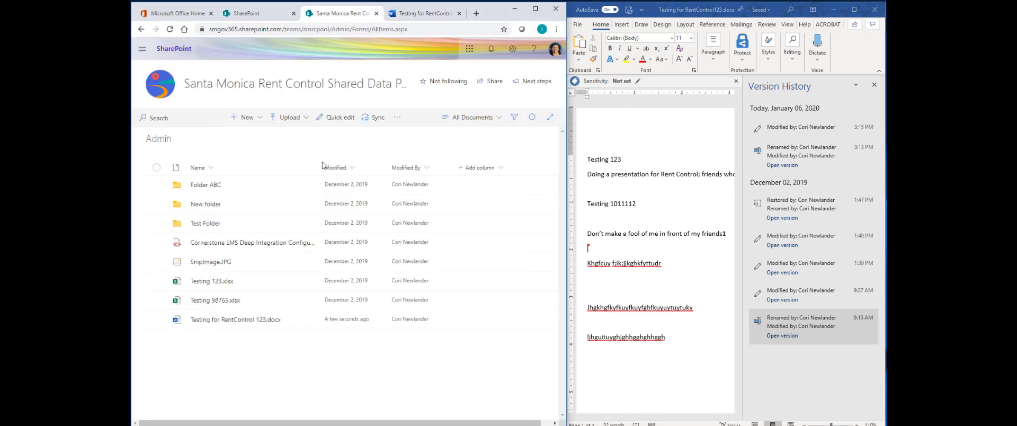
left_click(308, 84)
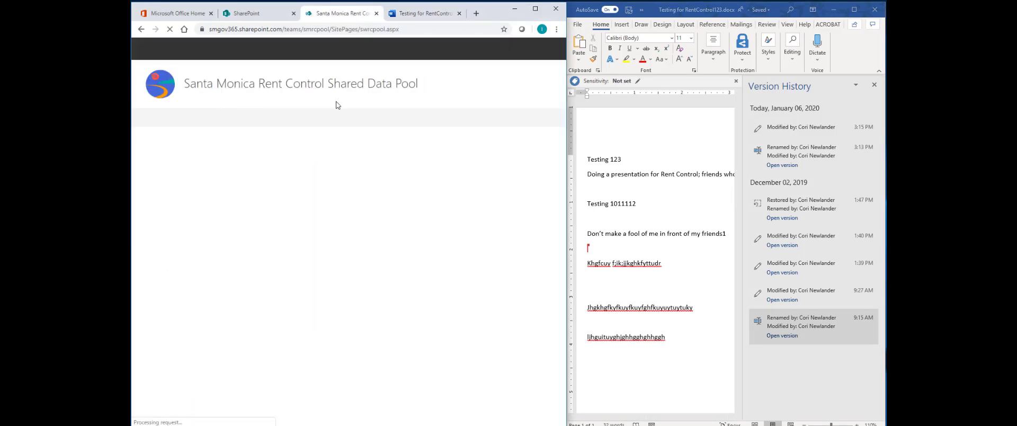
left_click(237, 288)
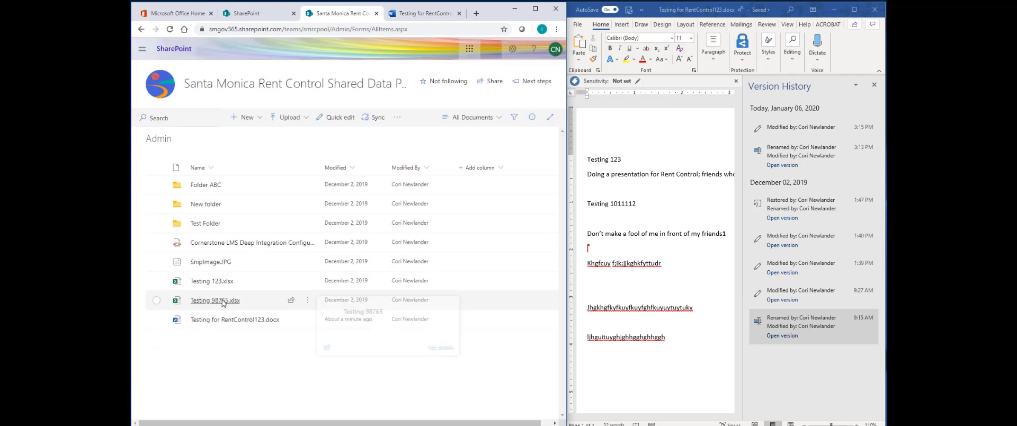
Open Testing 98765.xlsx from the Admin library in the desktop Excel app and allow the site to launch it.
right_click(223, 302)
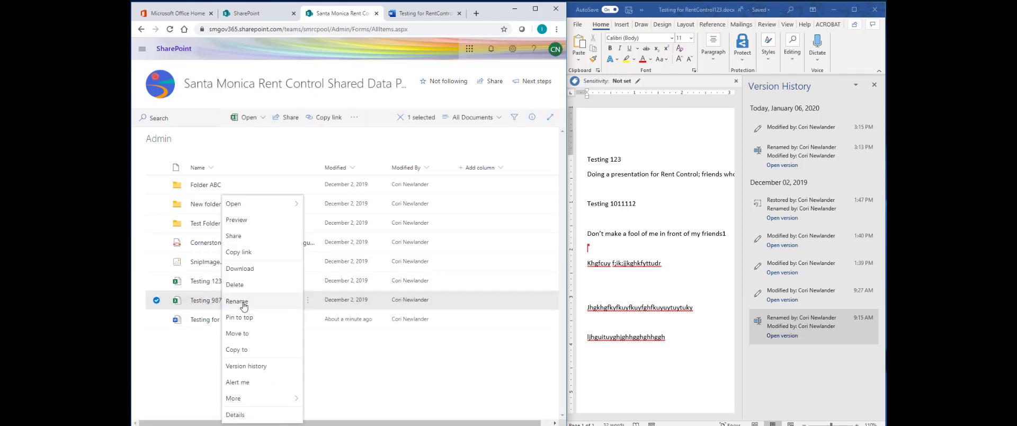
mouse_move(262, 205)
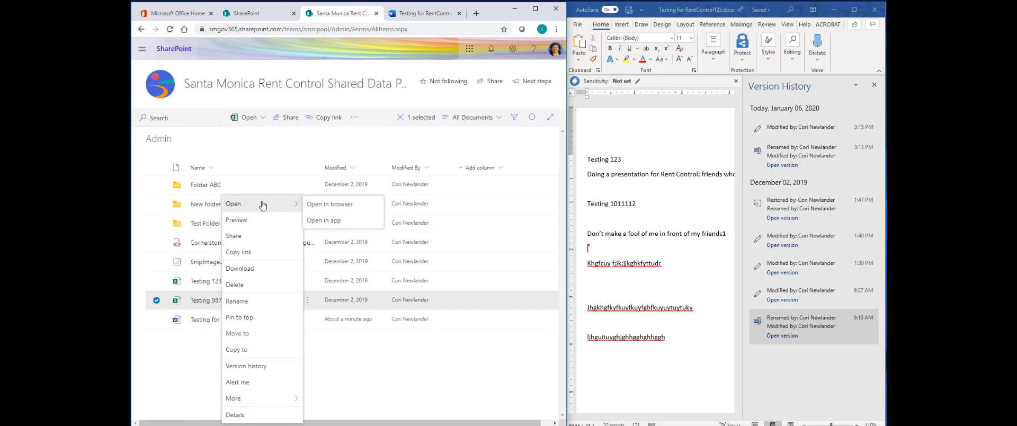
left_click(335, 221)
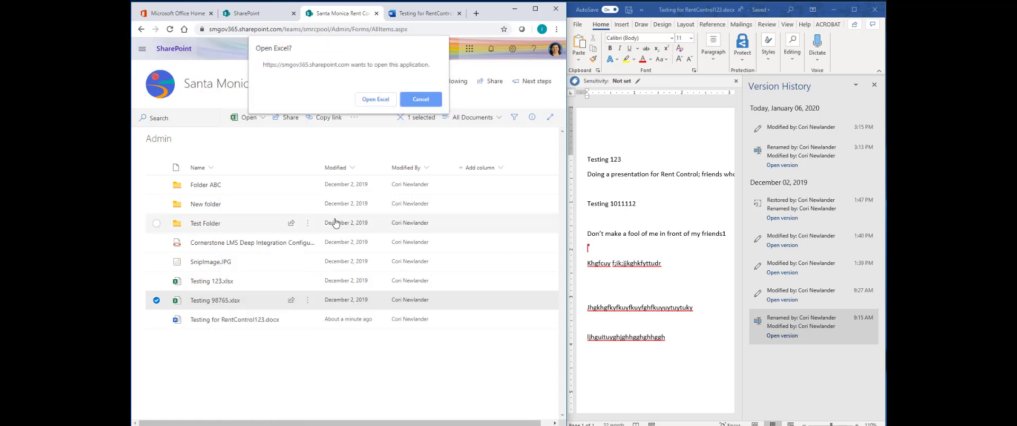
left_click(374, 99)
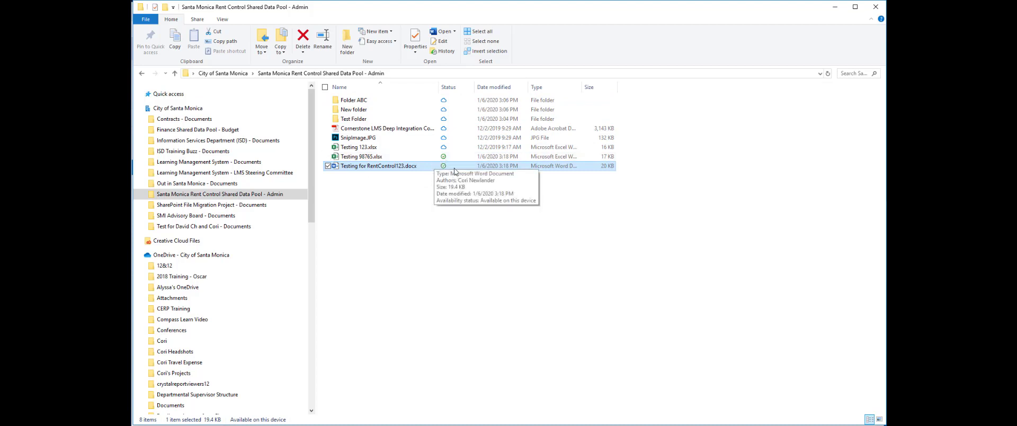
left_click(402, 168)
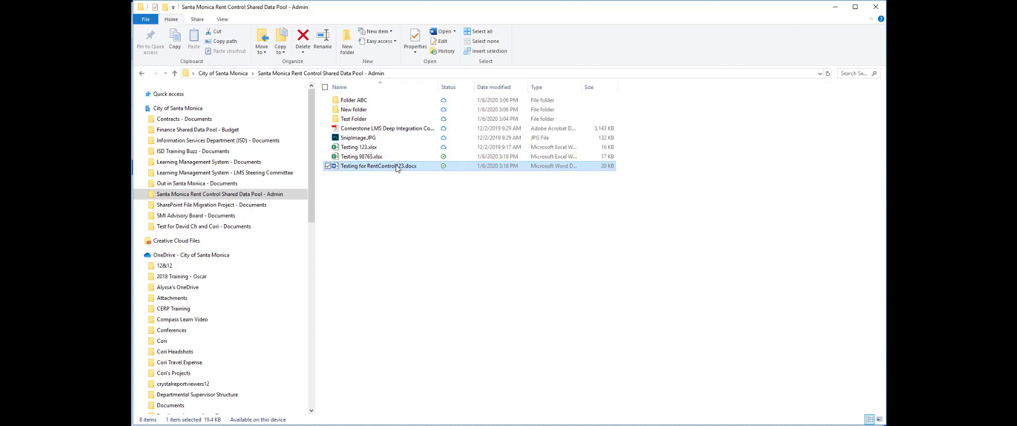
left_click(406, 181)
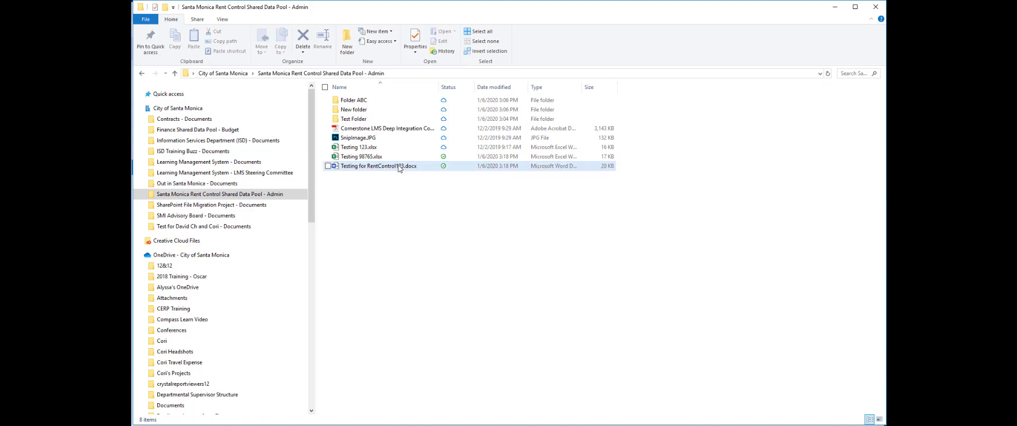
In File Explorer, set Testing for RentControl123.docx to always keep on this device, and free up its local space again.
right_click(400, 168)
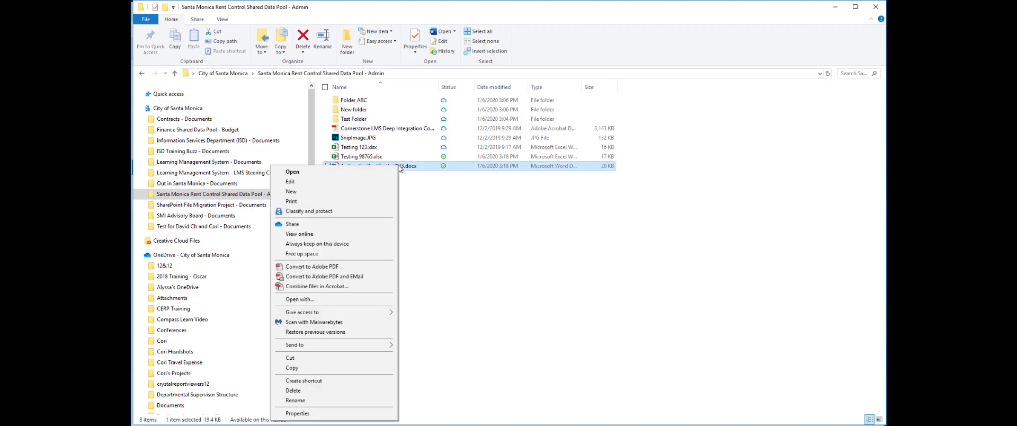
left_click(336, 246)
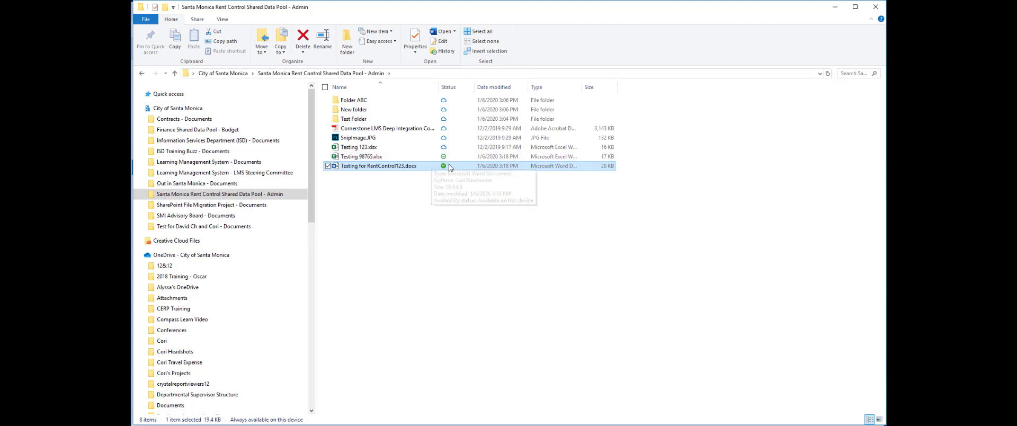
right_click(405, 167)
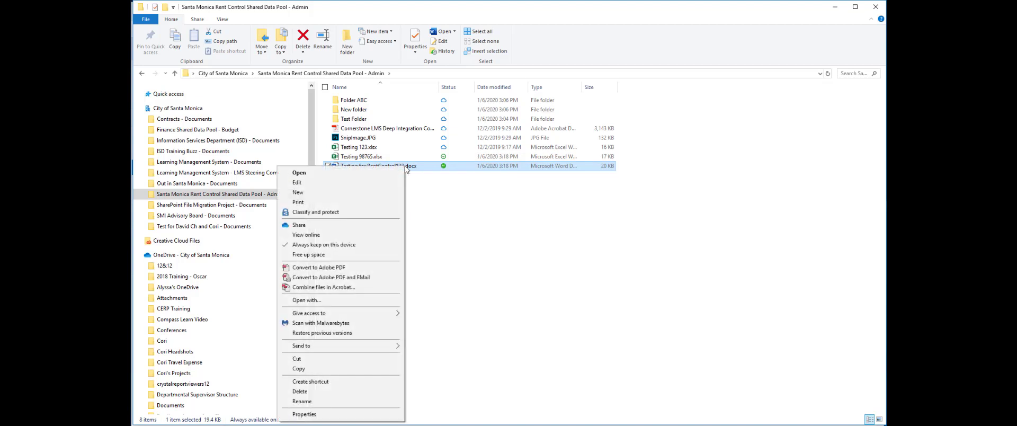
left_click(327, 255)
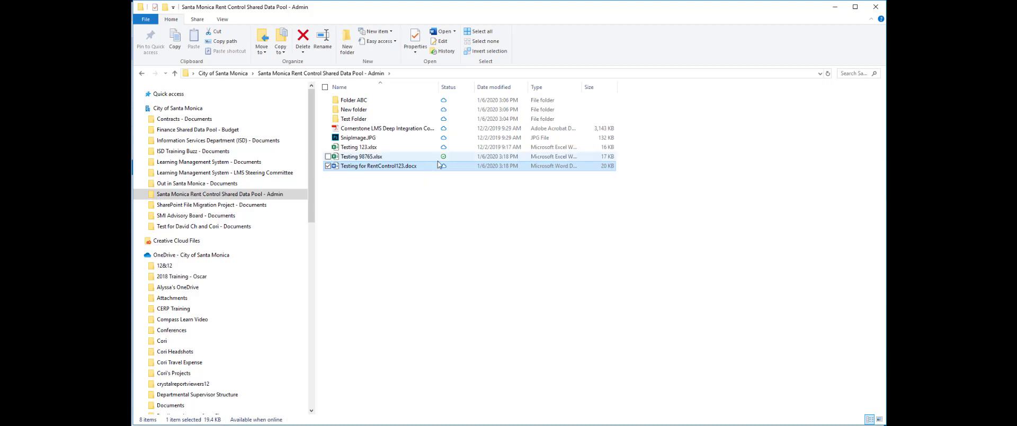
Free up the local space used by Testing 98765.xlsx and clear the file selection.
left_click(400, 156)
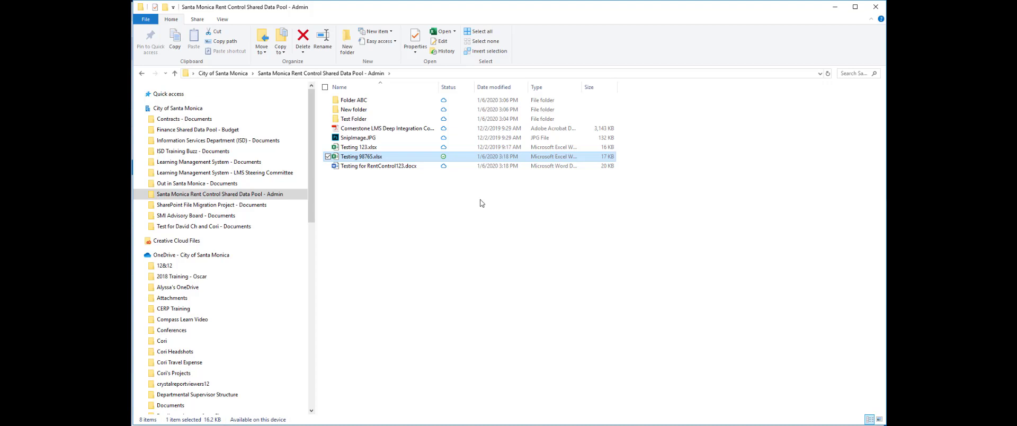
right_click(379, 157)
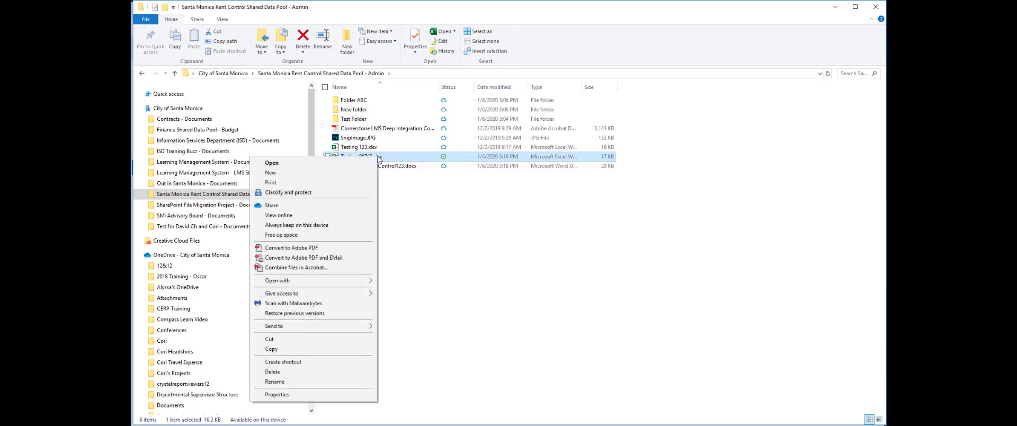
left_click(293, 236)
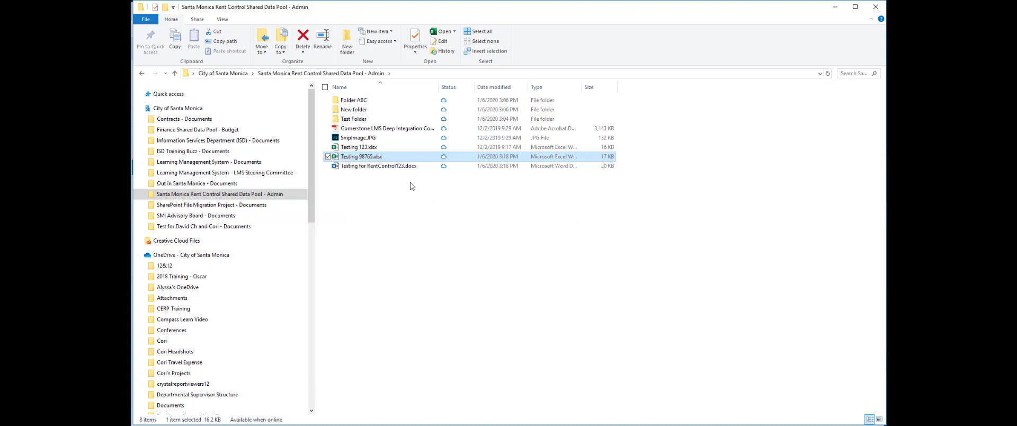
left_click(412, 185)
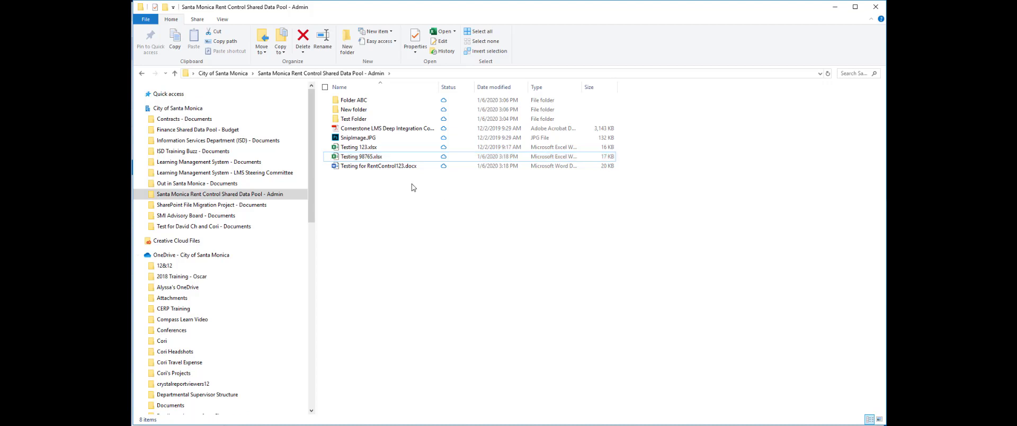
Set the entire synced Admin folder to always keep on this device, and free up its local space again.
right_click(445, 139)
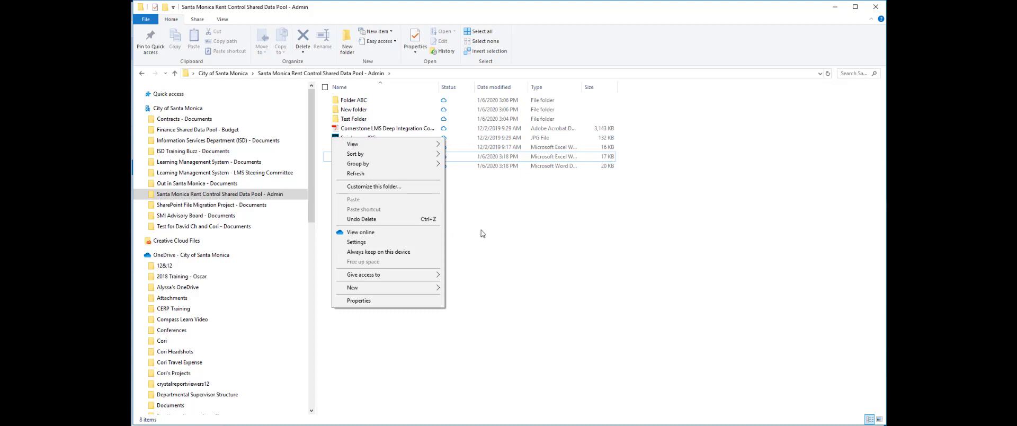
left_click(378, 252)
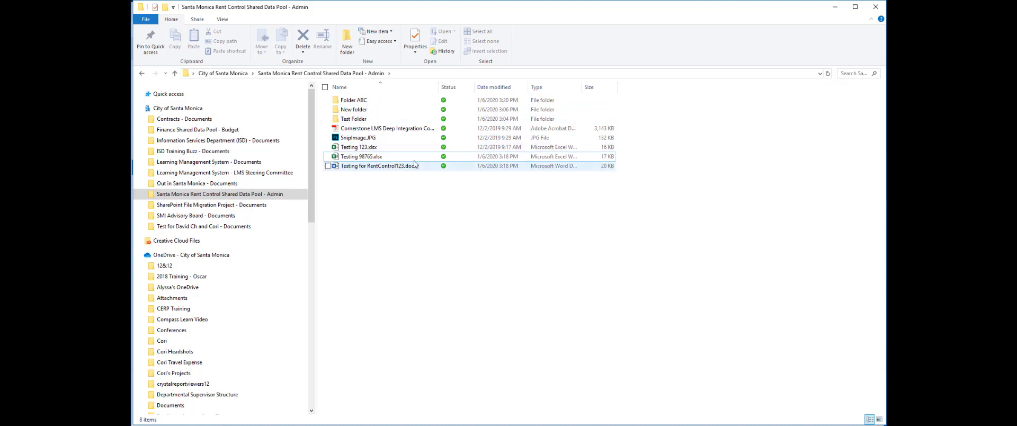
right_click(408, 228)
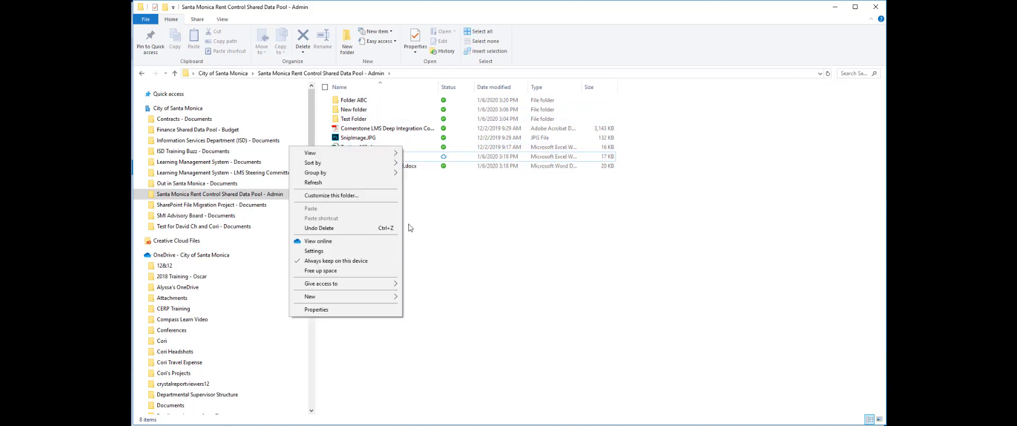
left_click(341, 271)
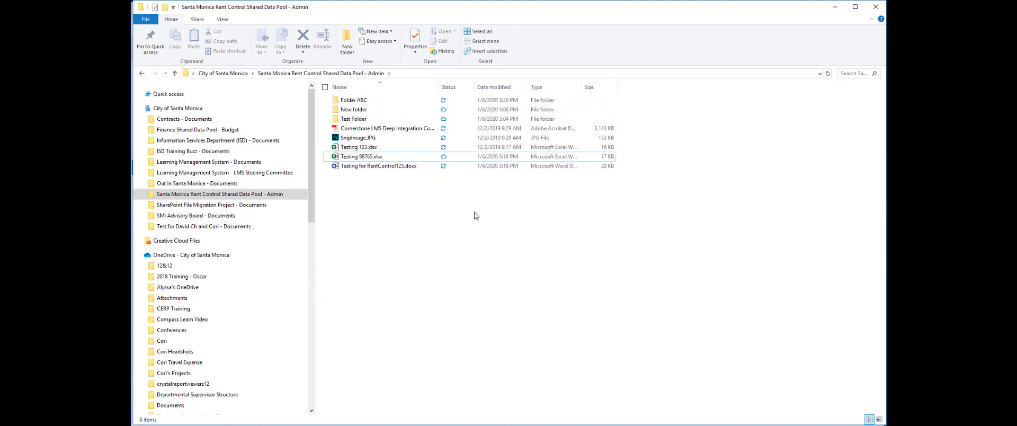
Set Testing 98765.xlsx and Testing for RentControl123.docx together to always keep on this device.
left_click(381, 157)
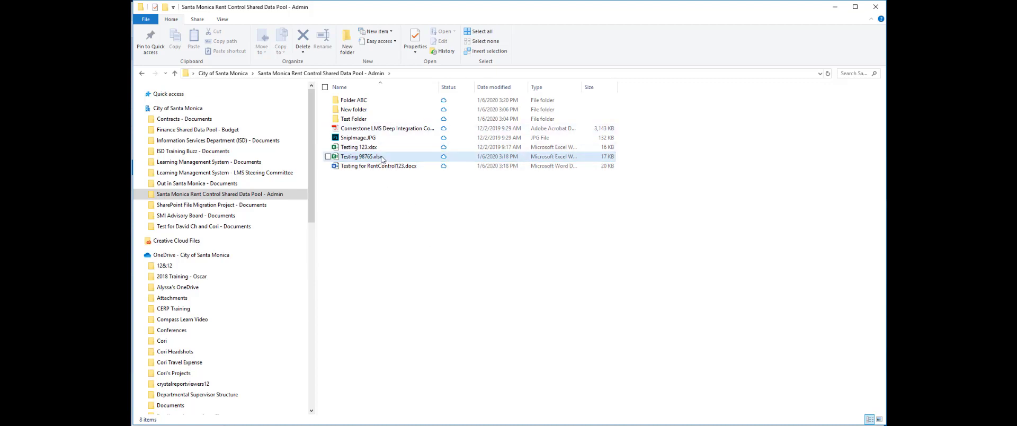
left_click(382, 166, "shift")
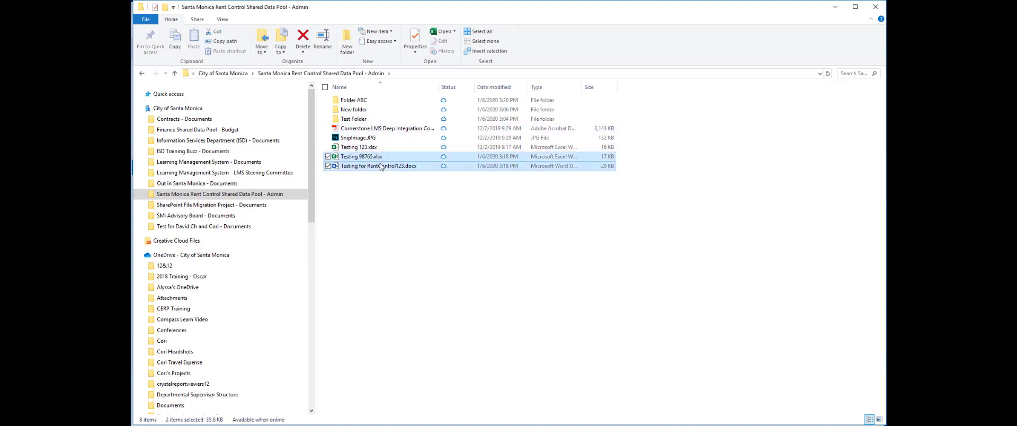
right_click(443, 157)
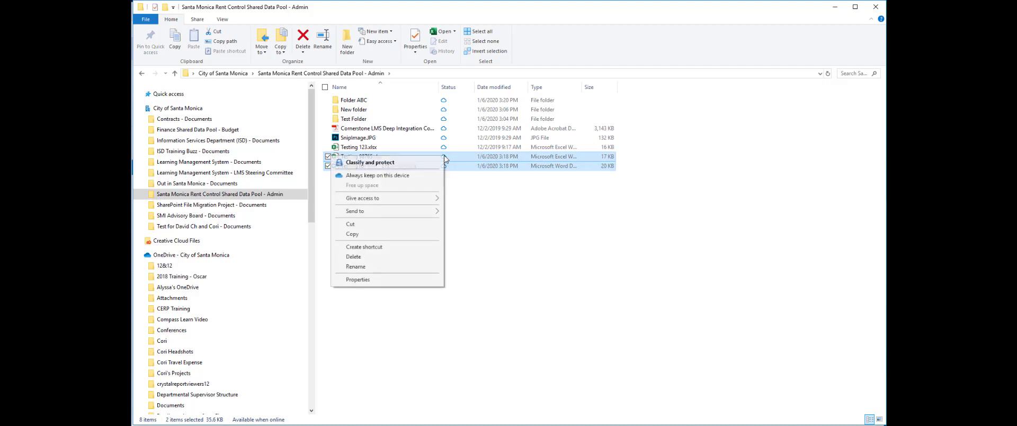
left_click(391, 176)
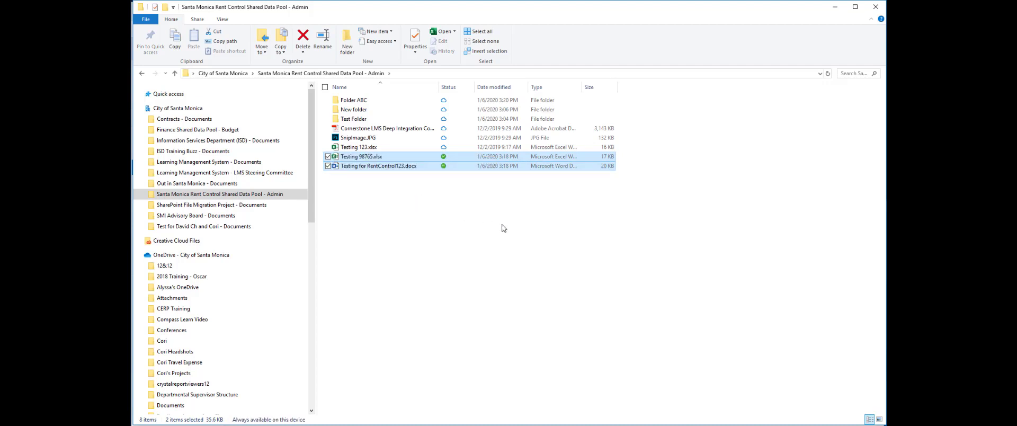